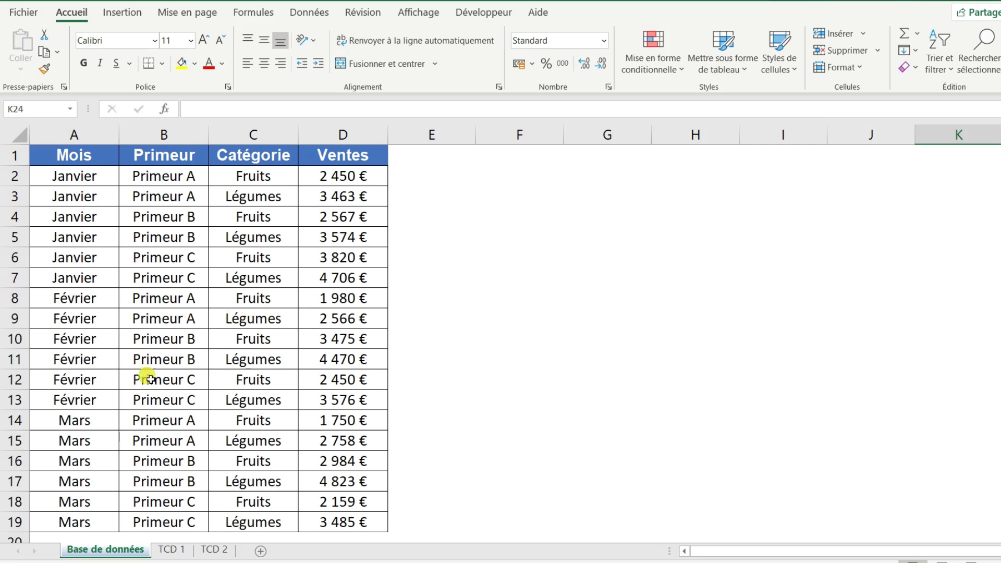
- After viewing the TCD 1 and TCD 2 examples, create a pivot table from A1:D19 on a new sheet
left_click(185, 547)
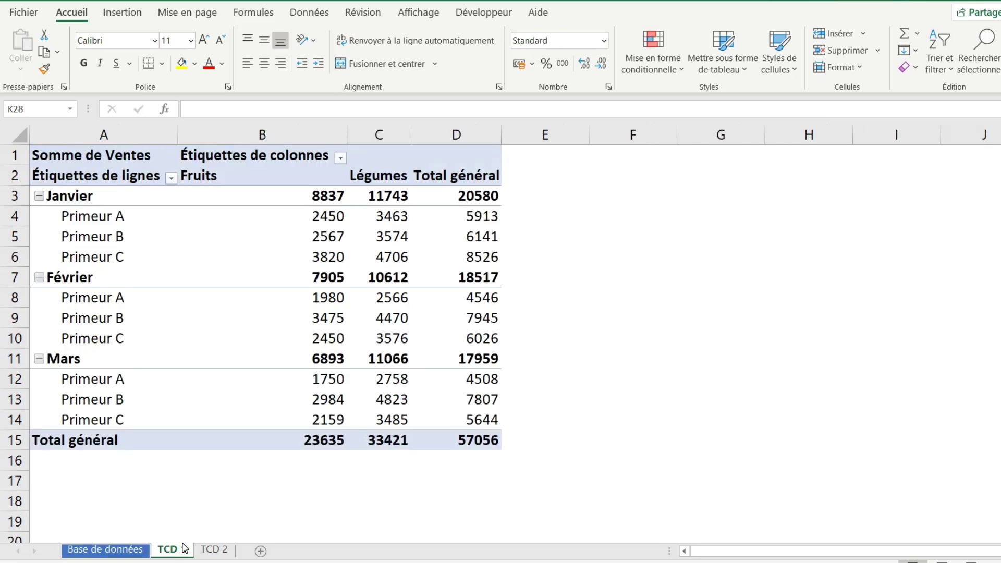
left_click(215, 551)
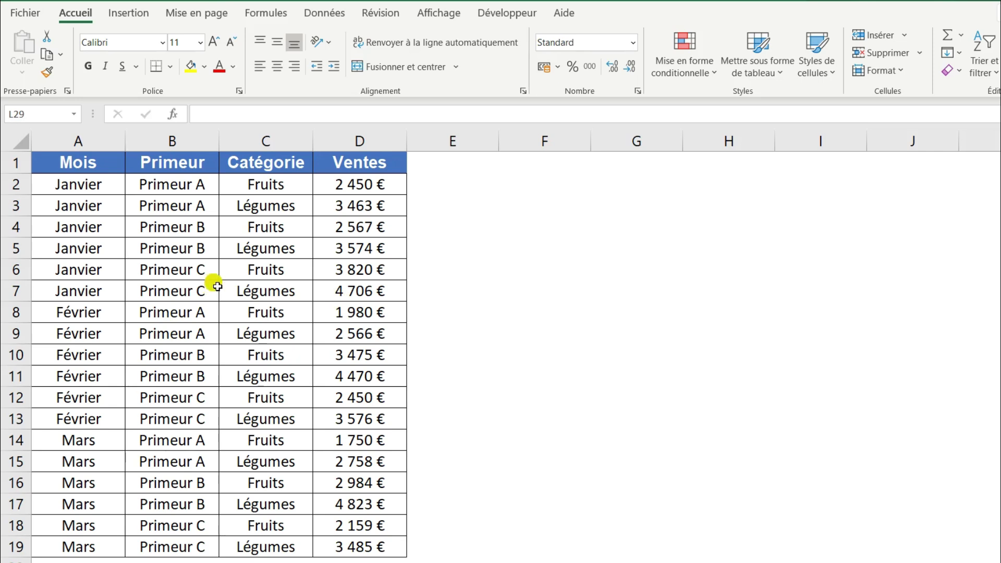
left_click(95, 213)
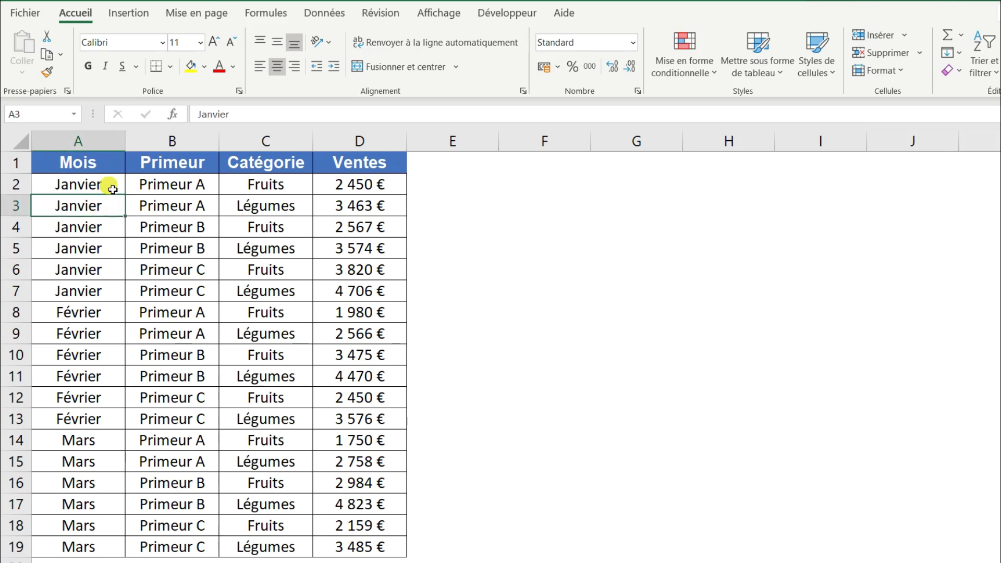
left_click(126, 11)
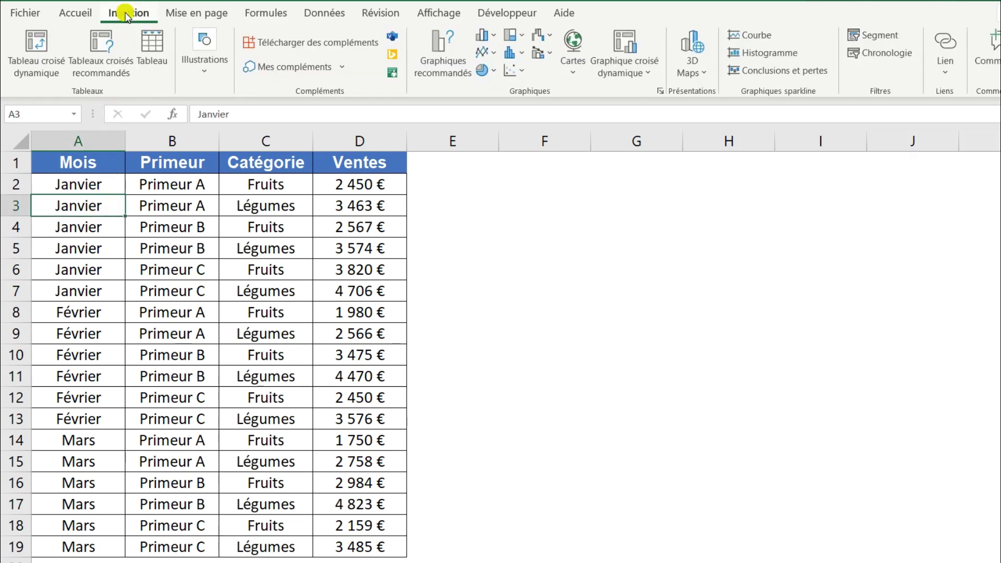
left_click(40, 70)
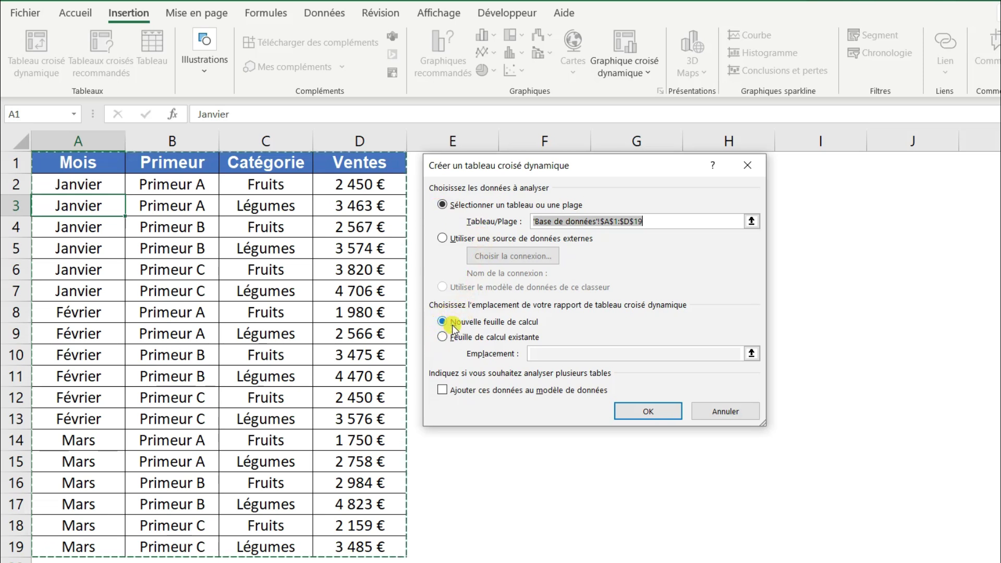
left_click(639, 413)
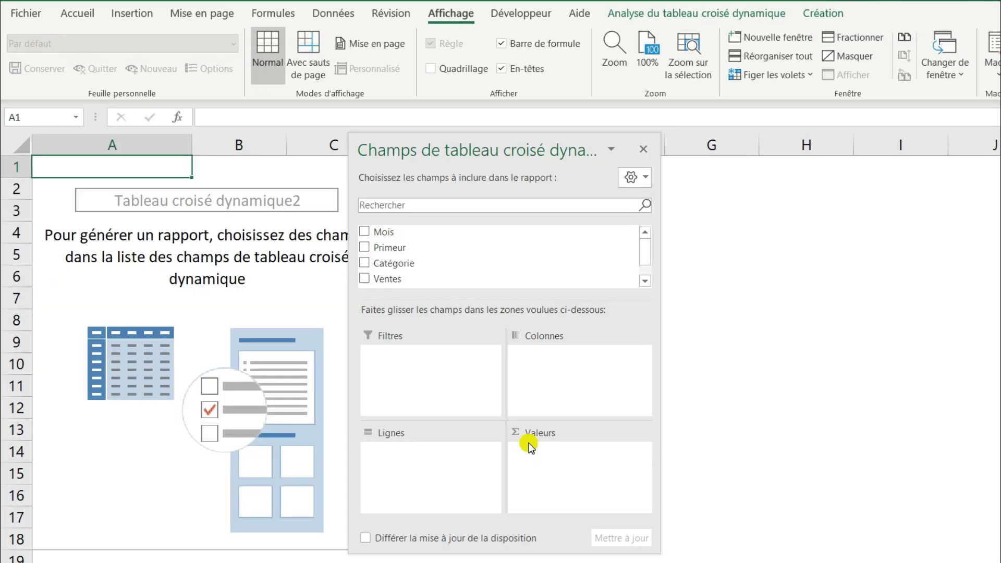
- Place Primeur then Mois in rows, Catégorie in columns, and sum Ventes as values
left_click(365, 249)
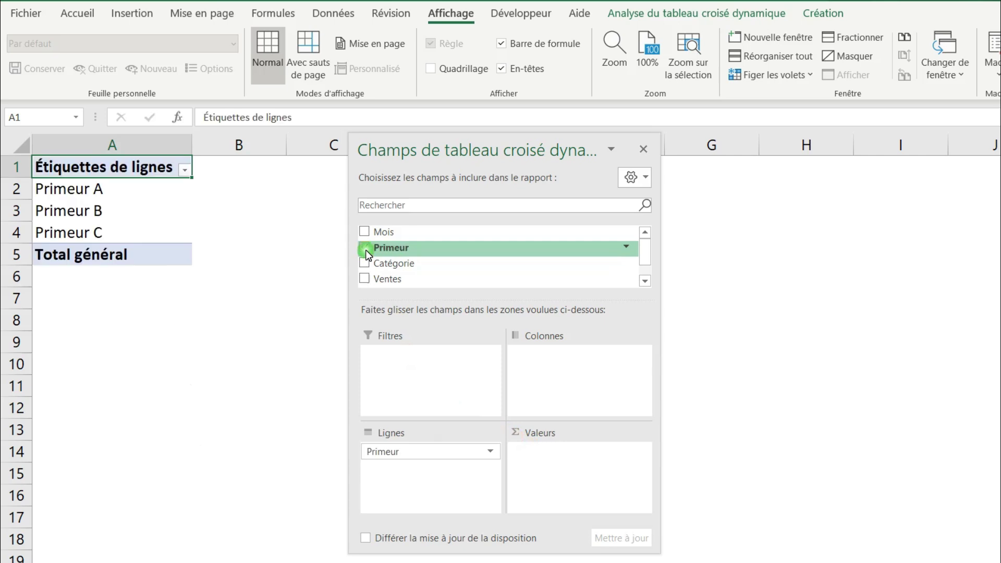
left_click(365, 232)
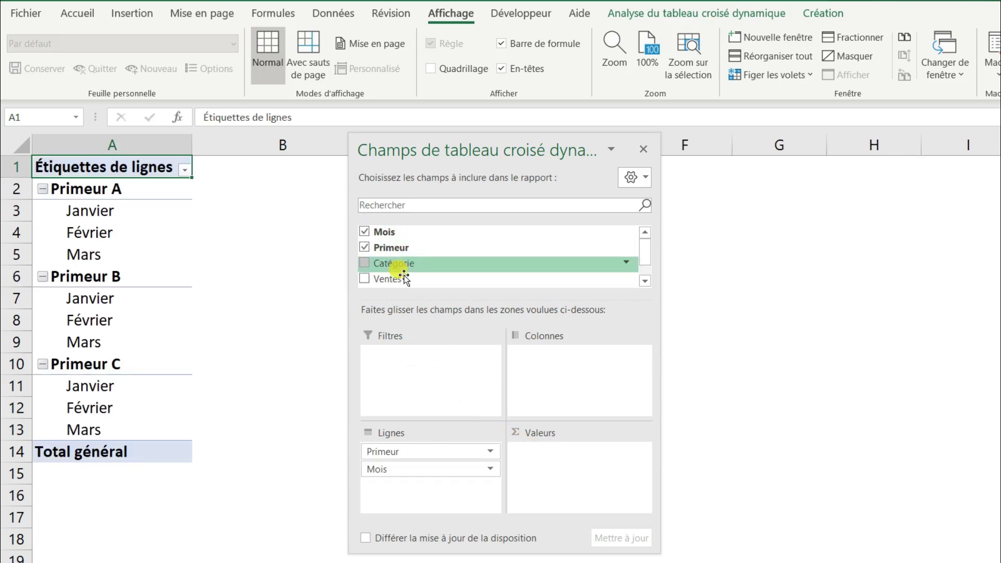
left_click_drag(396, 264, 543, 361)
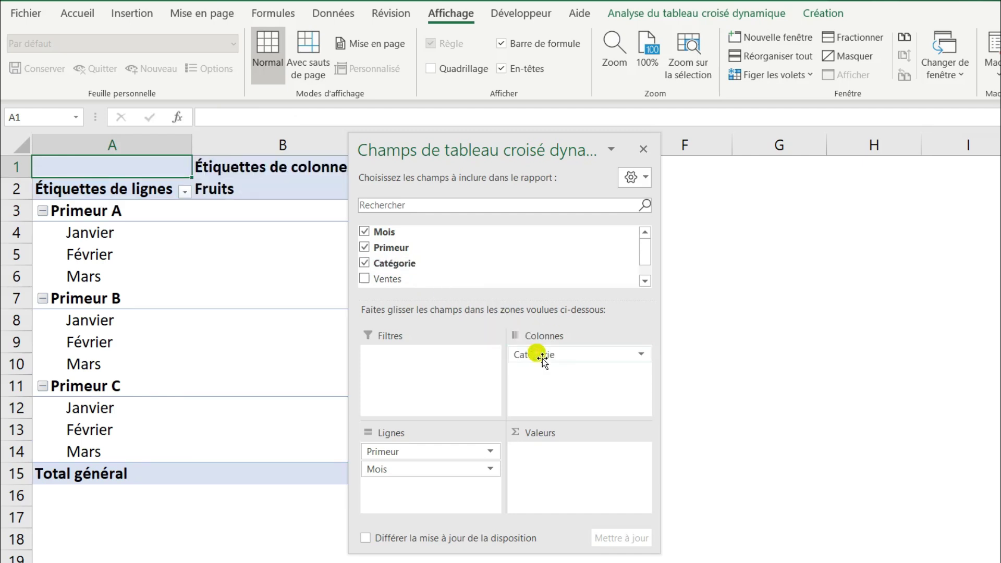
left_click(364, 279)
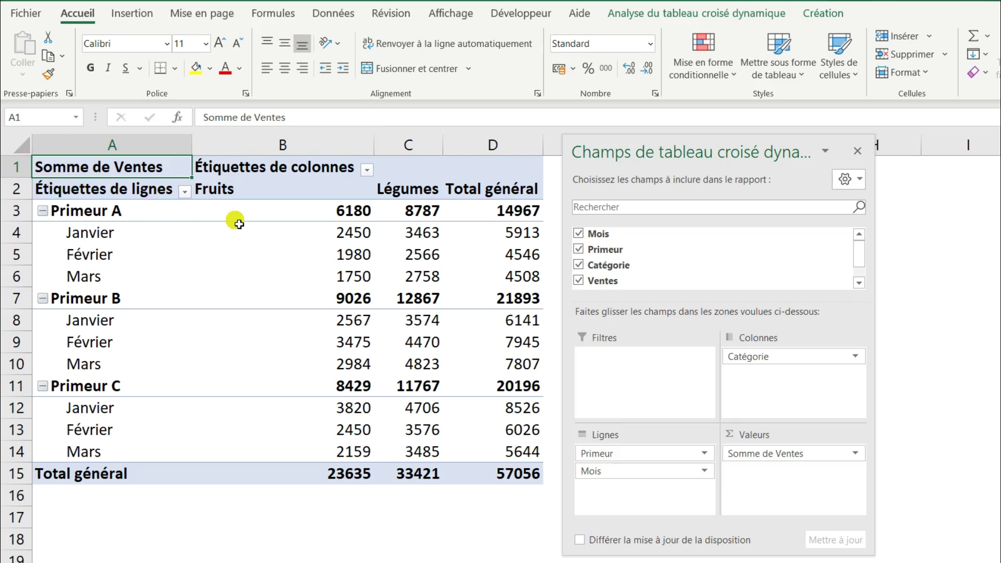
- Relabel the pivot headers: 'Colonnes' in B1 and 'Lignes' in A2
left_click(259, 172)
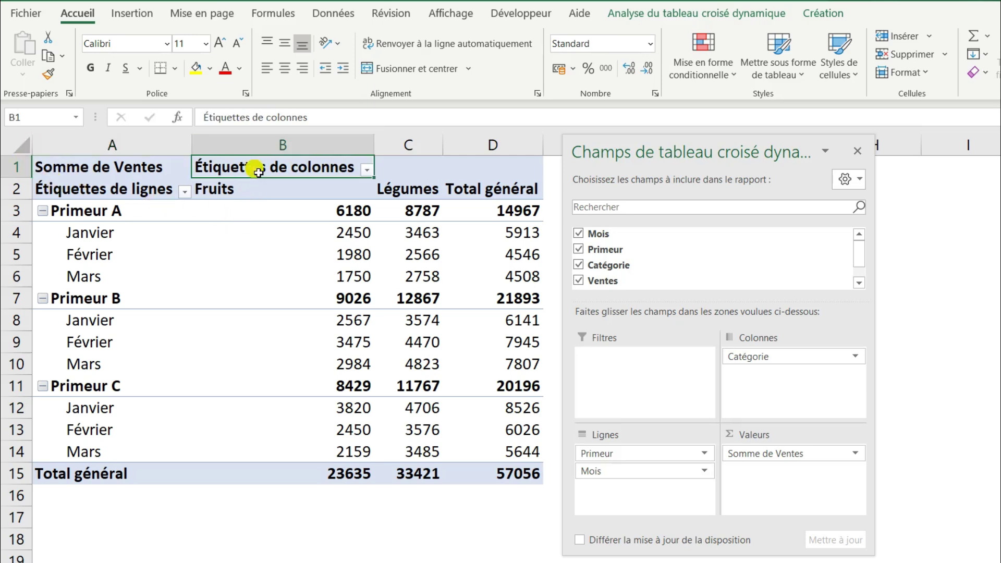
type("Colonnes")
key("Return")
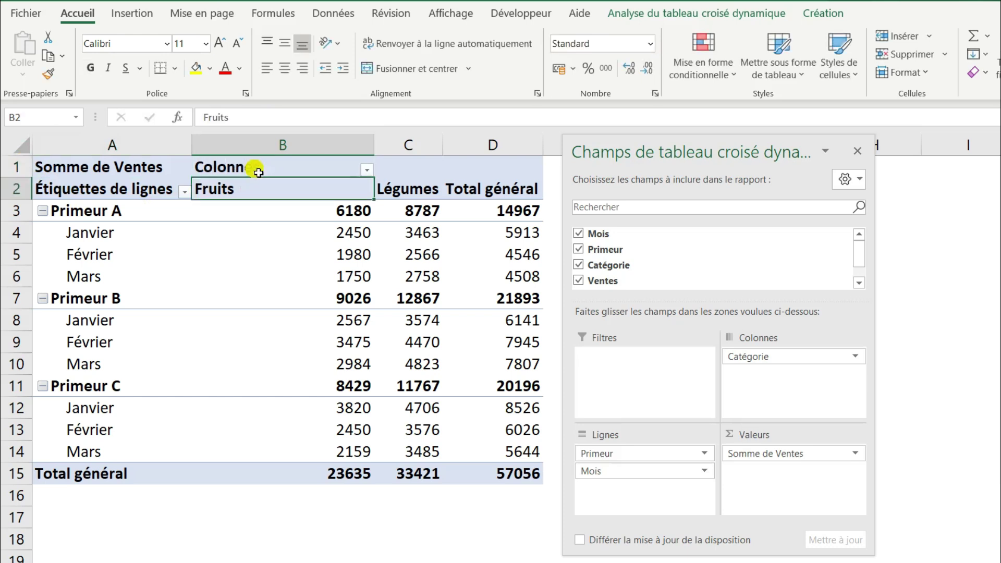
left_click(116, 192)
type("Ligne")
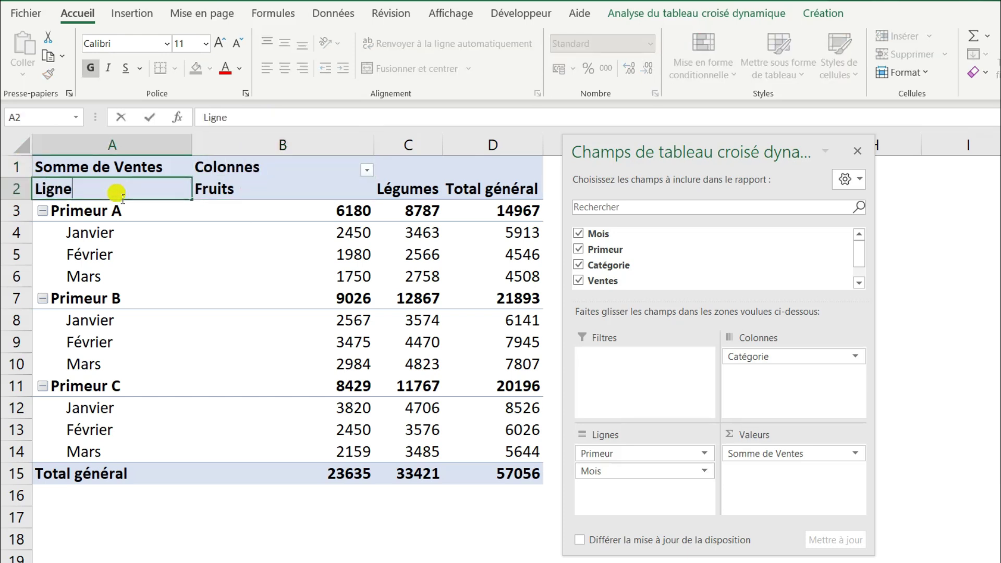
type("s")
key("Return")
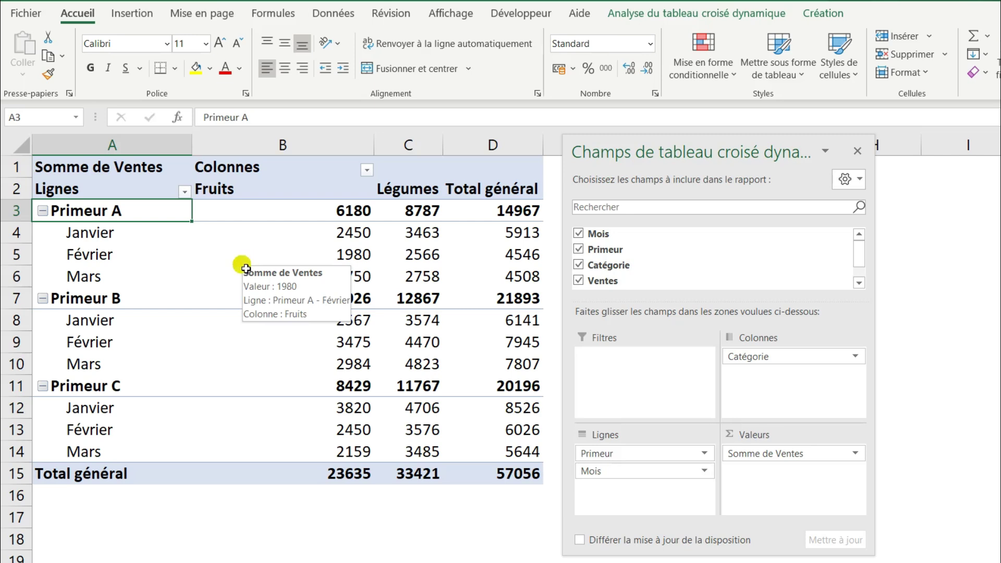
left_click(99, 175)
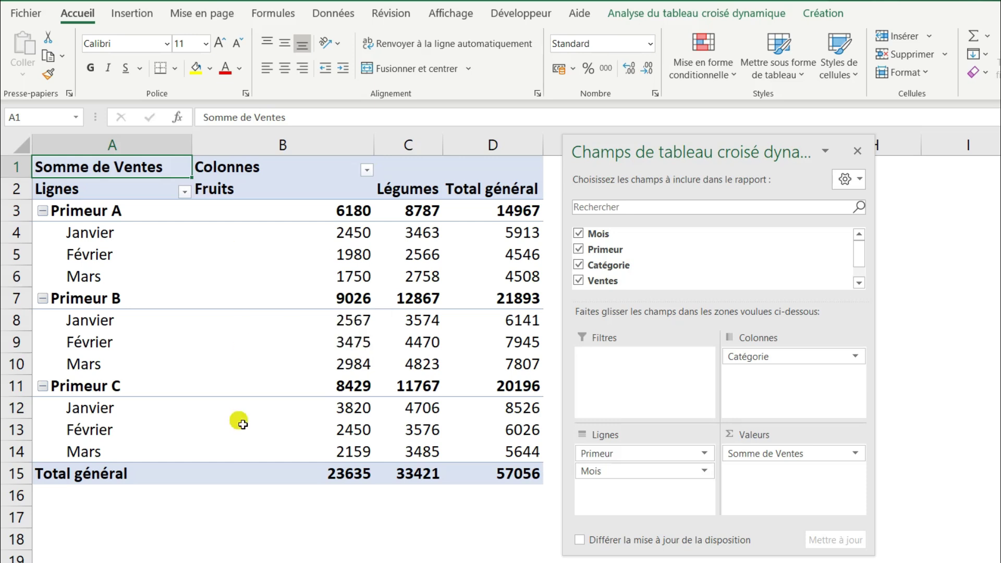
- Rename the value header to 'Total Ventes' and underline it
type("Total")
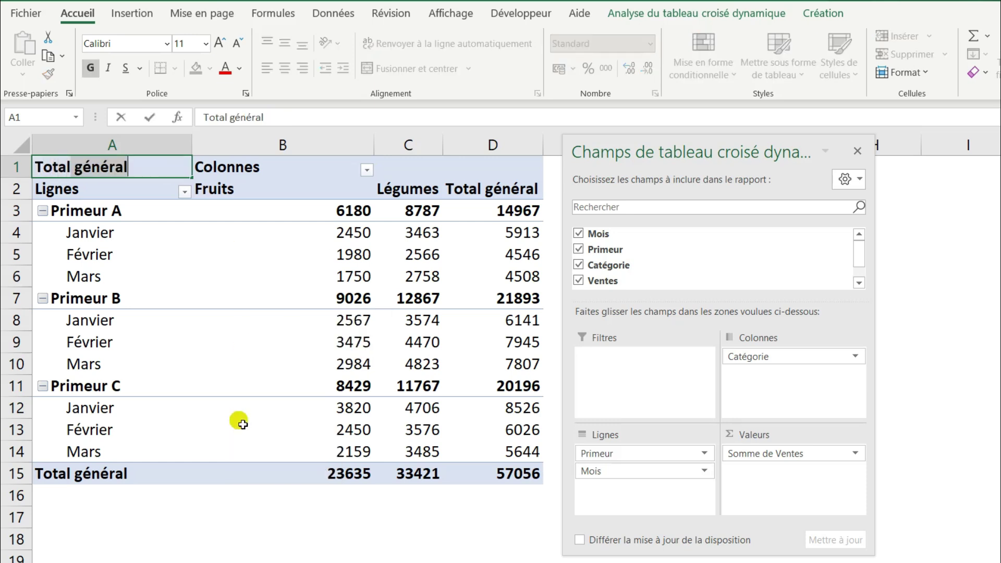
type(" Ventes")
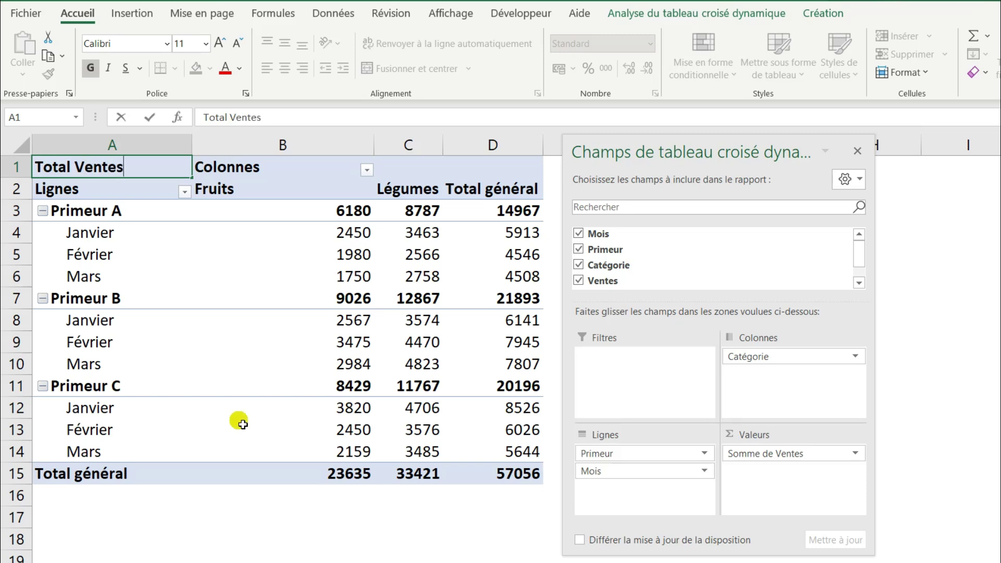
key("Return")
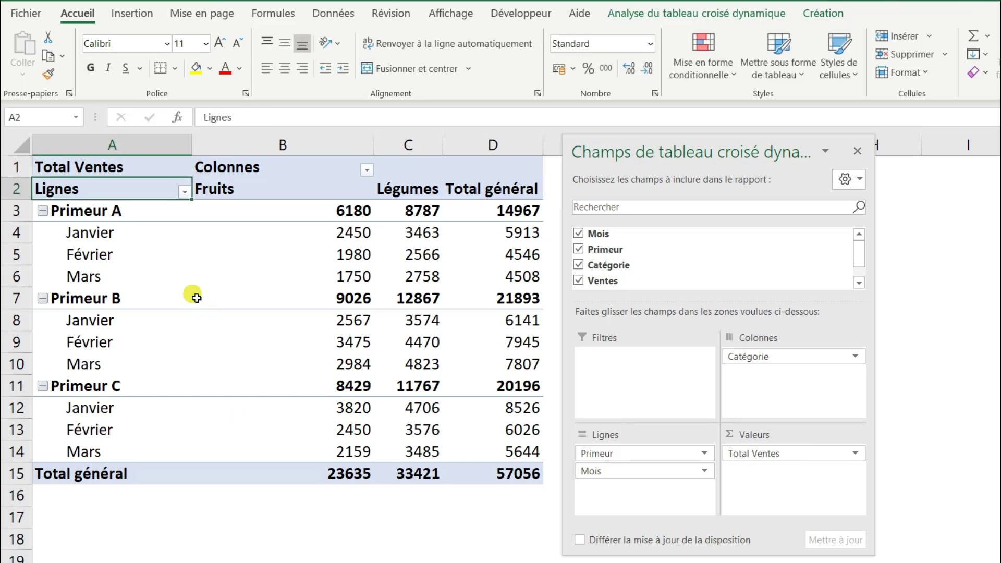
key("Up")
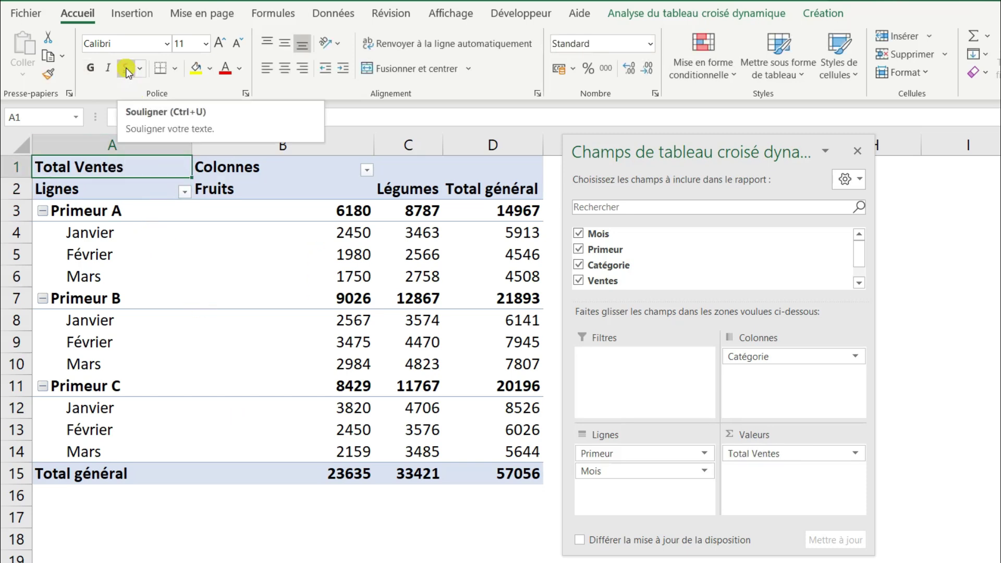
left_click(126, 69)
mouse_move(211, 262)
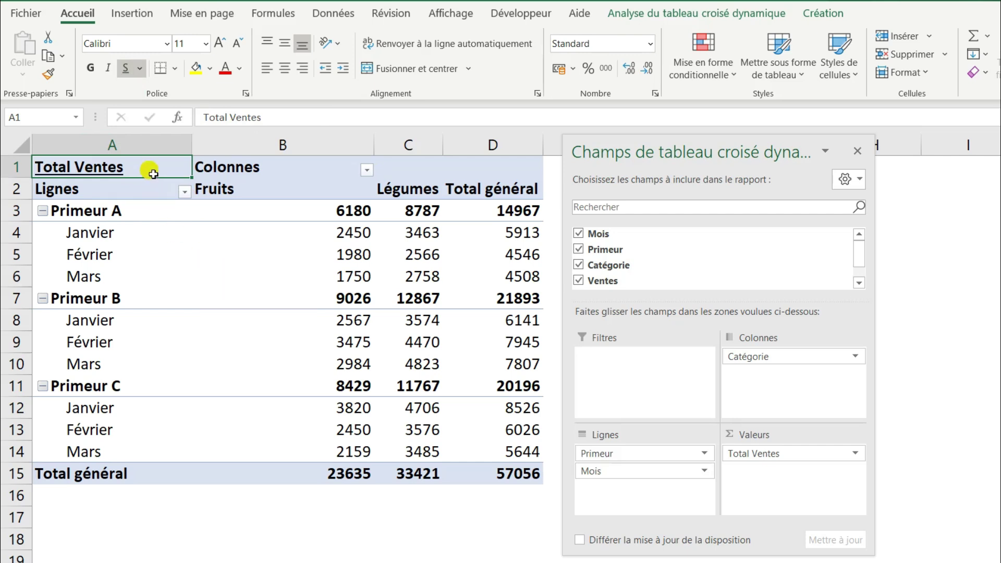
- Centre the A1:A2 headers and the contents of columns B to D
left_click_drag(154, 183, 155, 187)
left_click(284, 69)
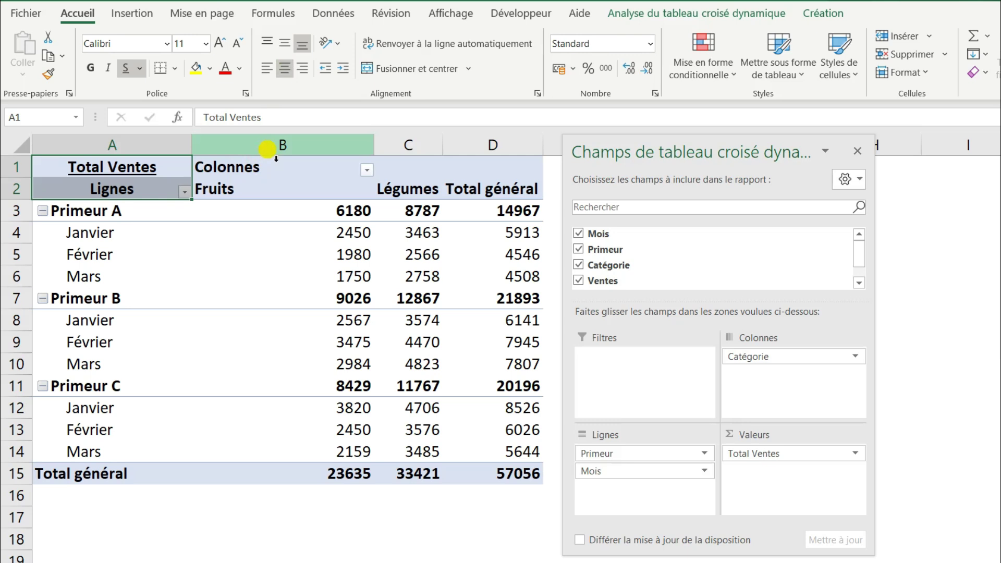
left_click_drag(272, 149, 490, 146)
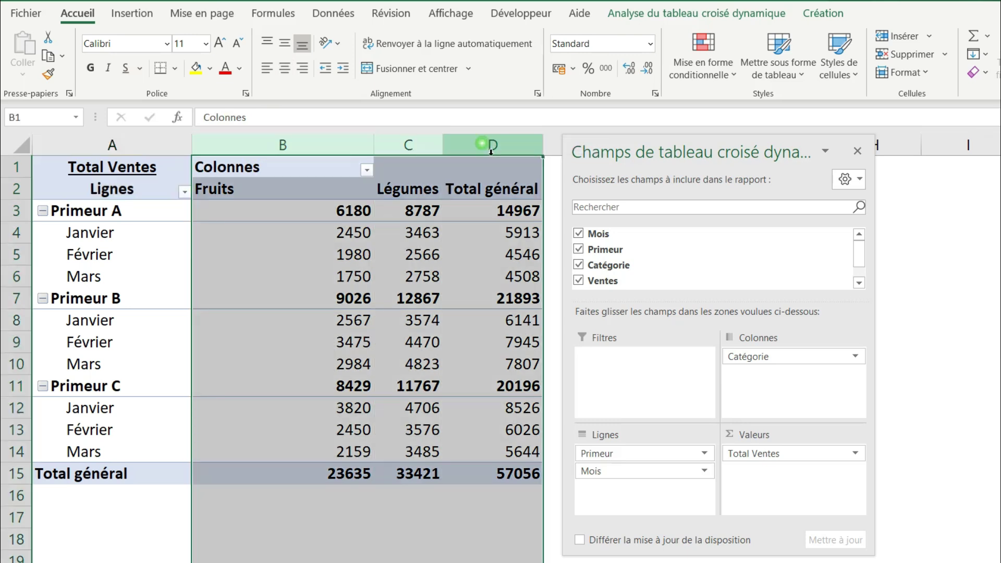
left_click(284, 69)
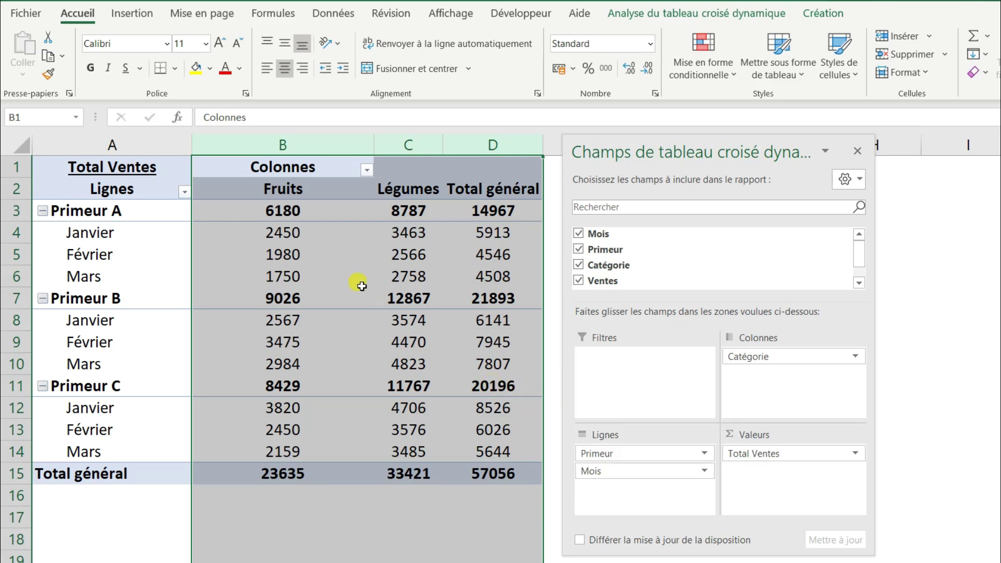
left_click(304, 242)
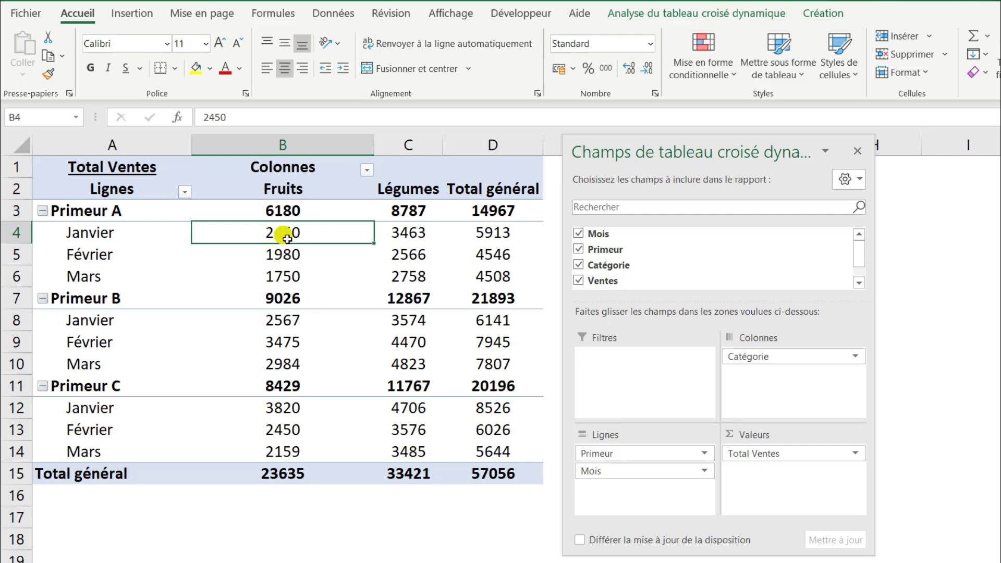
- Format the pivot's sales values as Monétaire (euro) with 0 decimal places
right_click(287, 238)
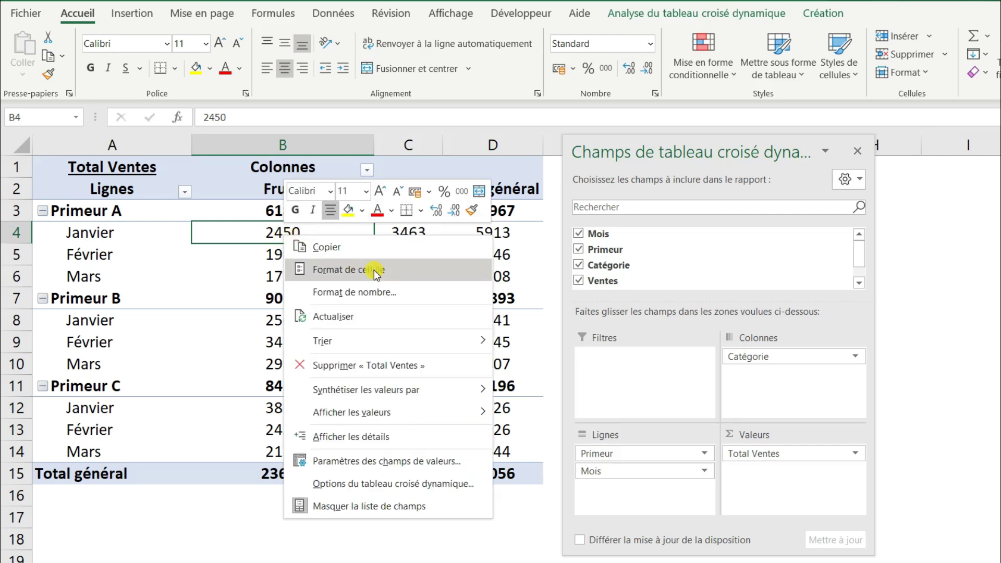
left_click(391, 295)
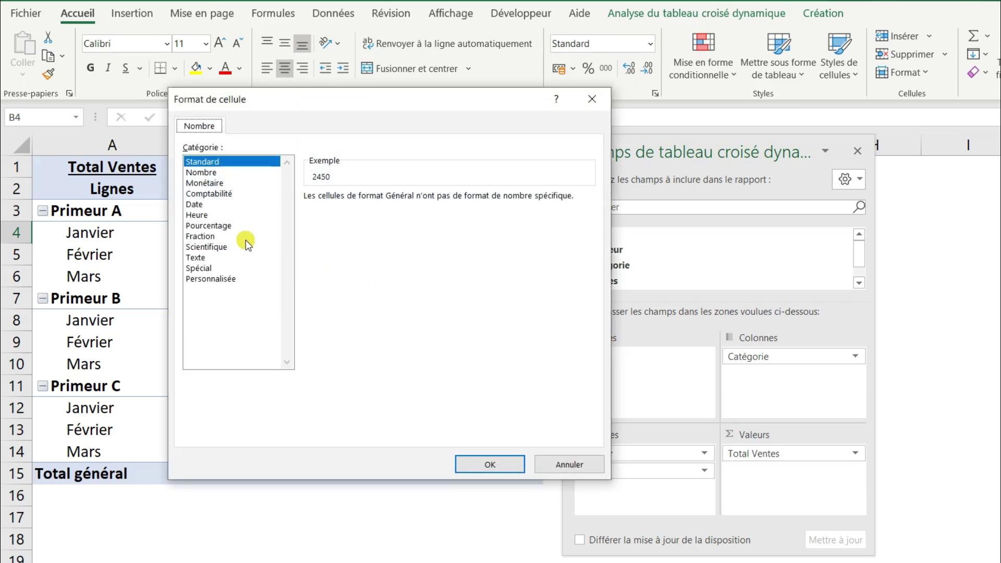
left_click(218, 183)
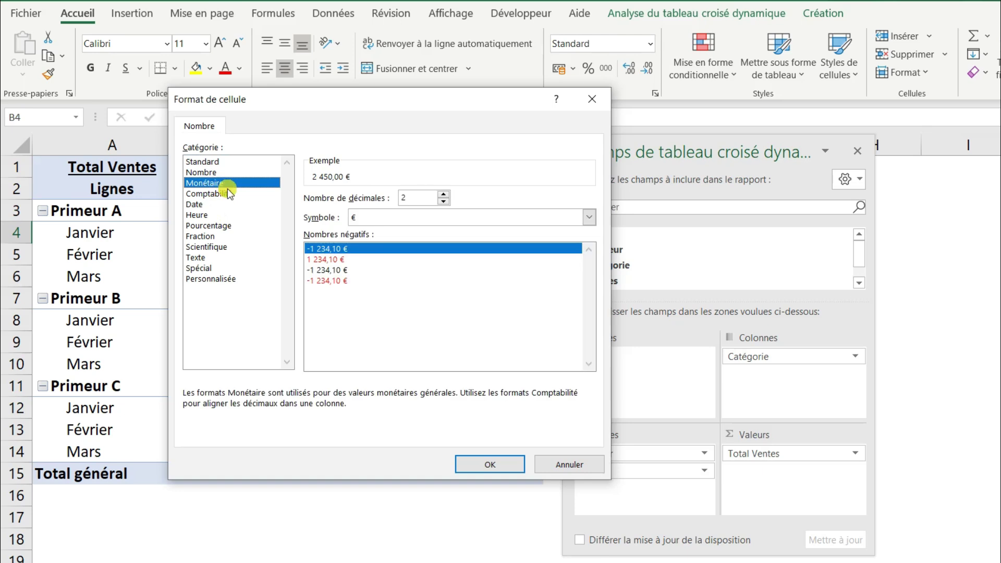
left_click(444, 202)
left_click(444, 202)
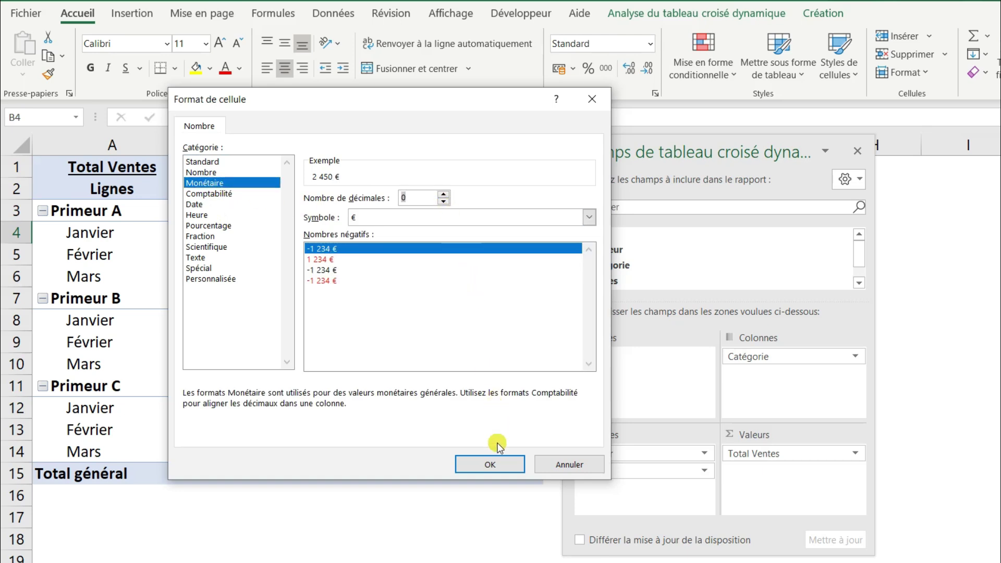
left_click(496, 465)
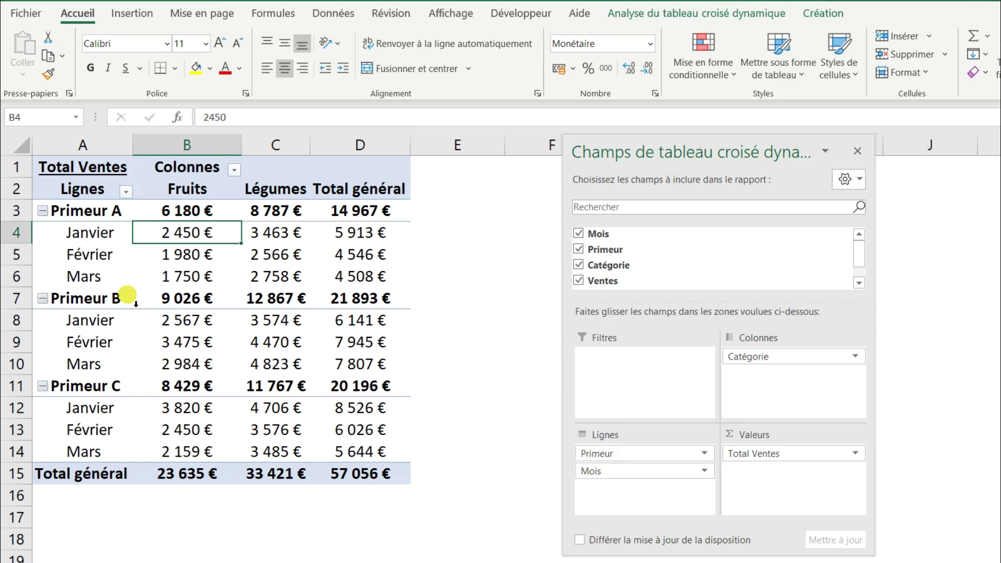
left_click(197, 240)
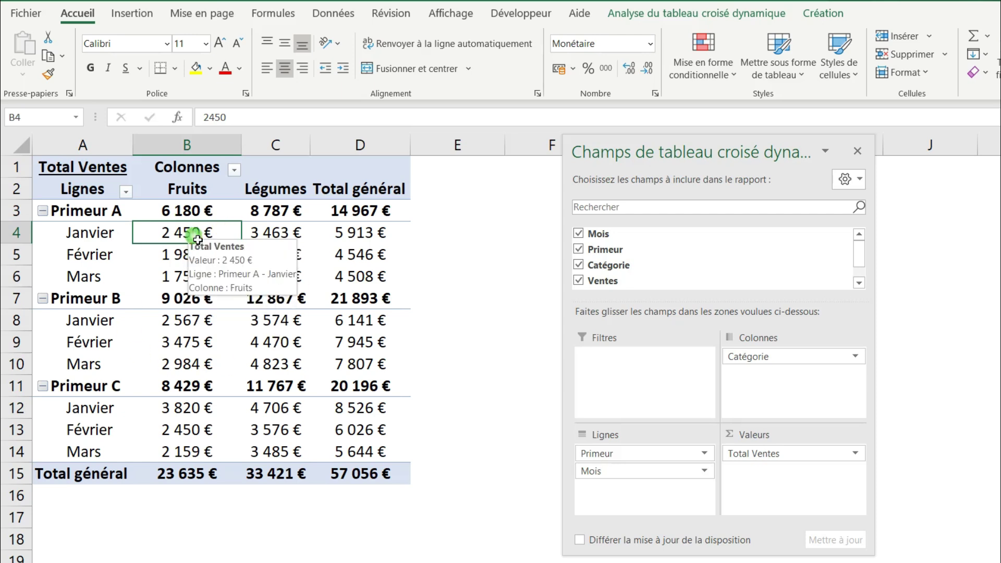
- Keep the pivot table's report layout in compact form
left_click(826, 15)
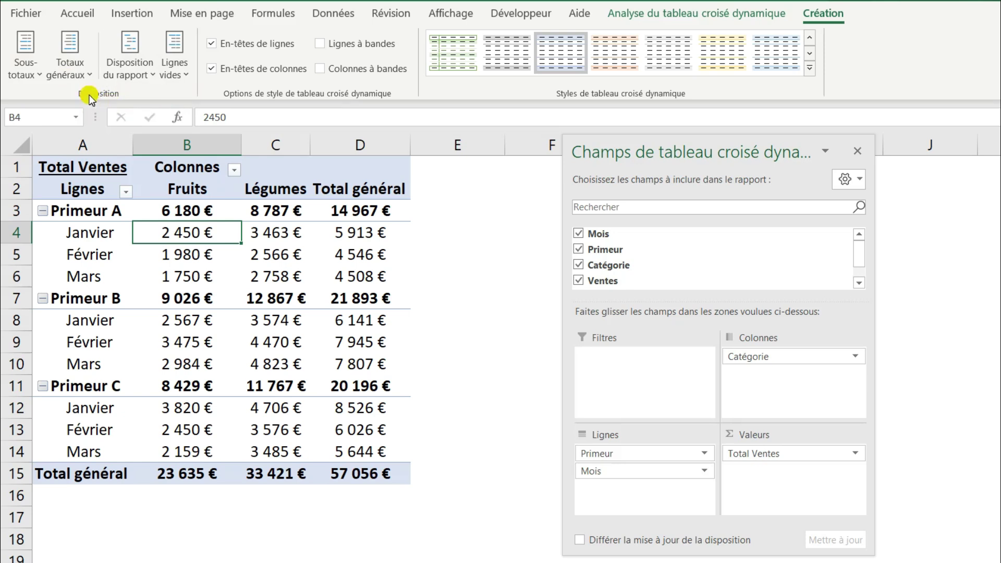
left_click(146, 78)
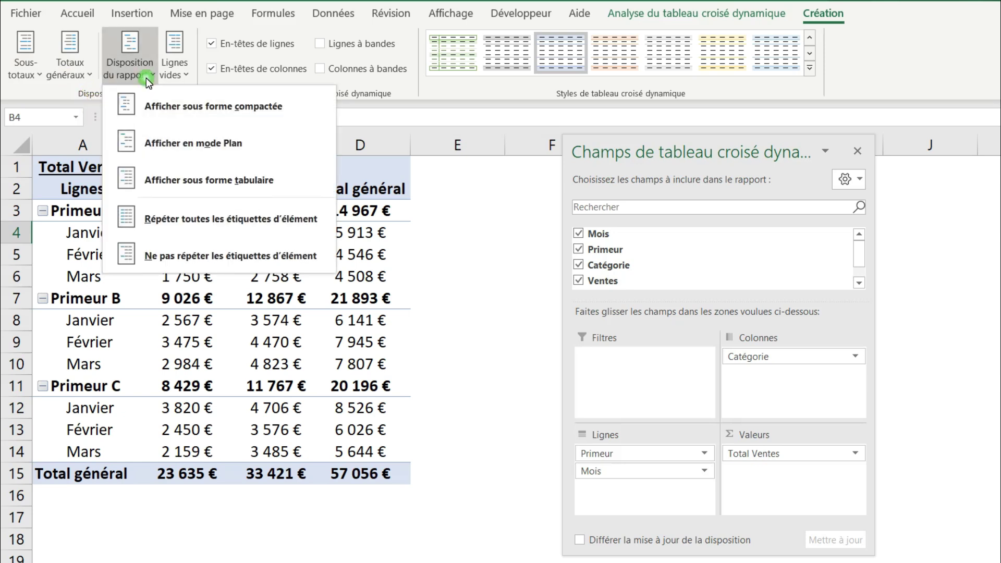
left_click(164, 100)
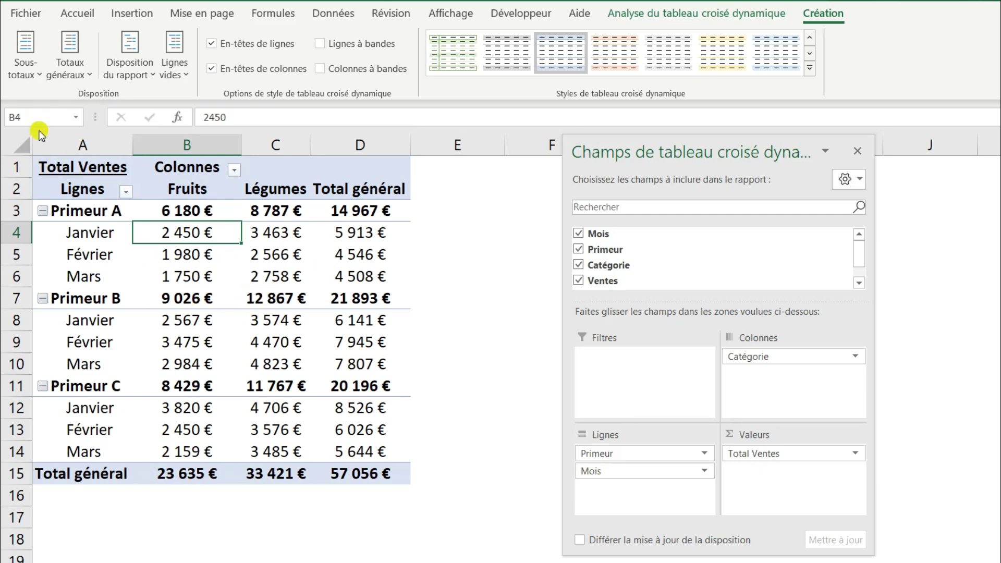
- Try top and bottom subtotal positions, then hide all Primeur subtotals
left_click(24, 76)
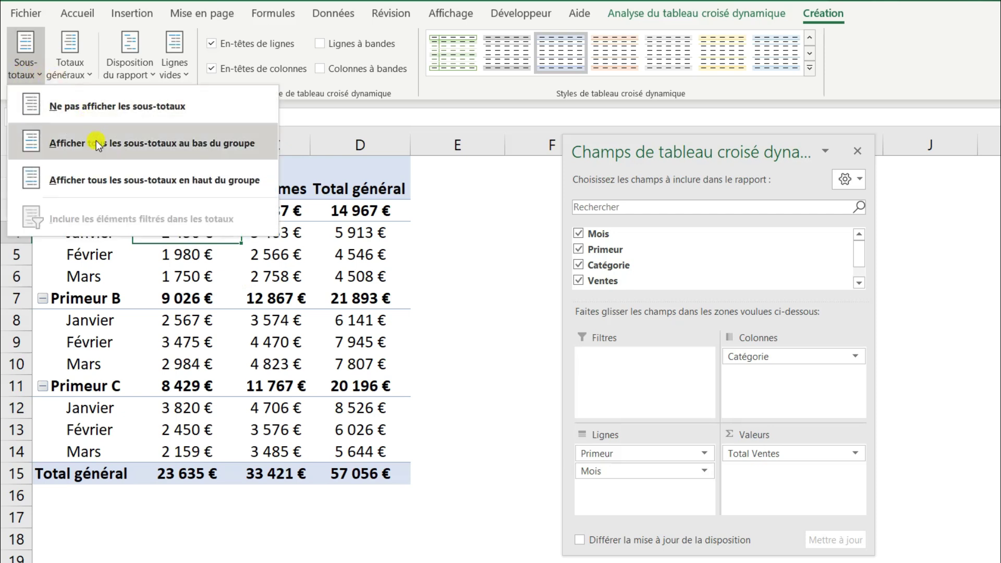
left_click(143, 181)
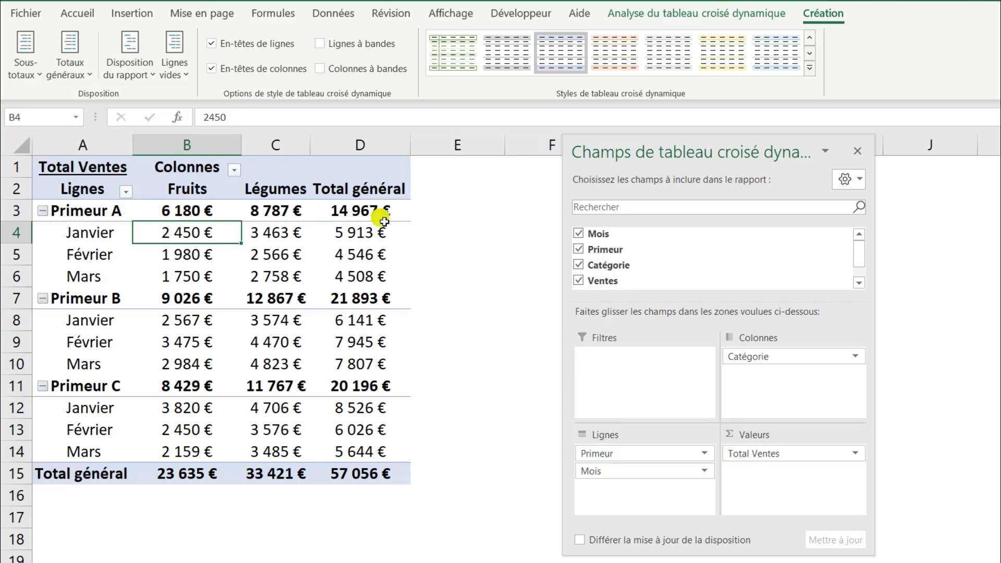
left_click(35, 75)
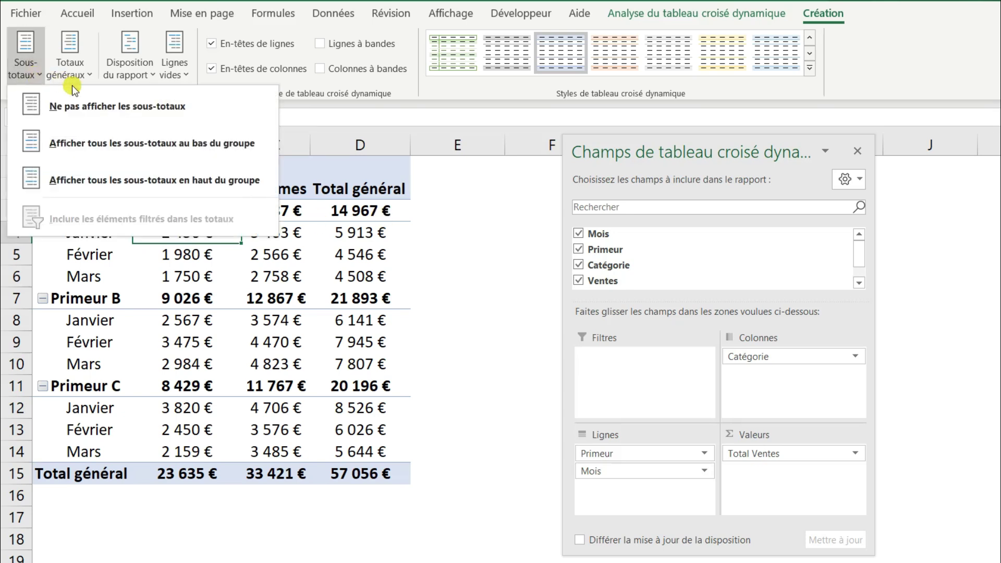
left_click(130, 133)
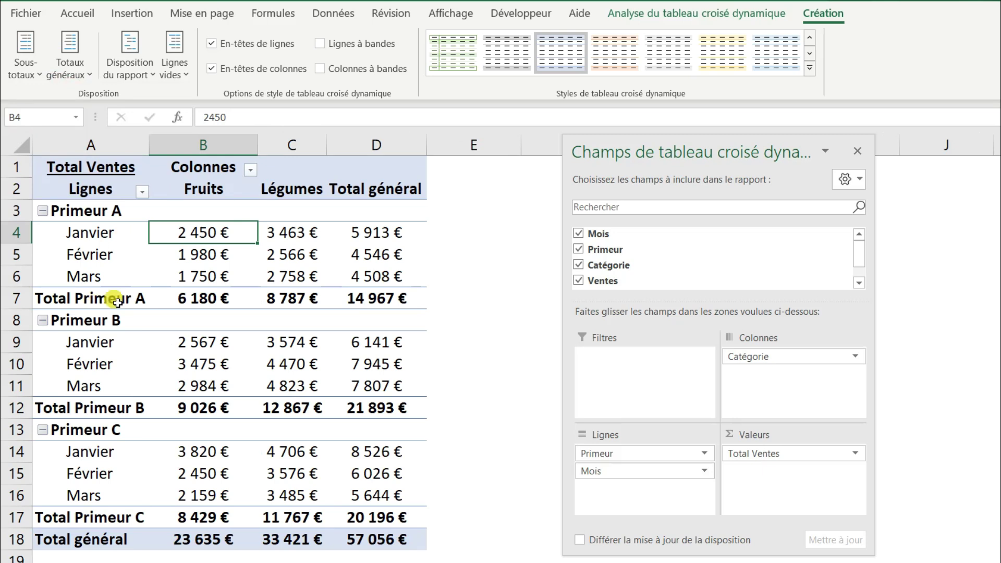
left_click(25, 78)
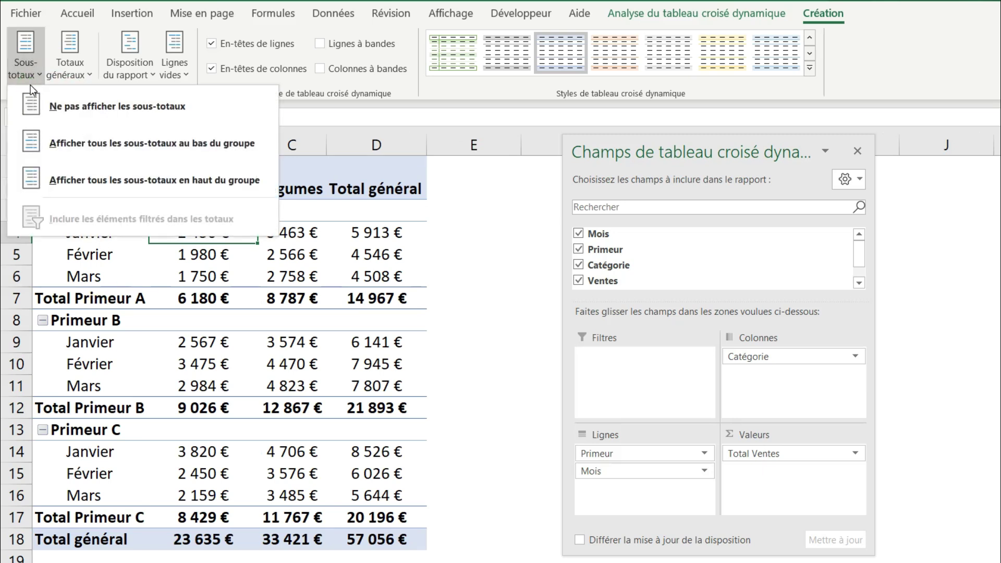
left_click(96, 111)
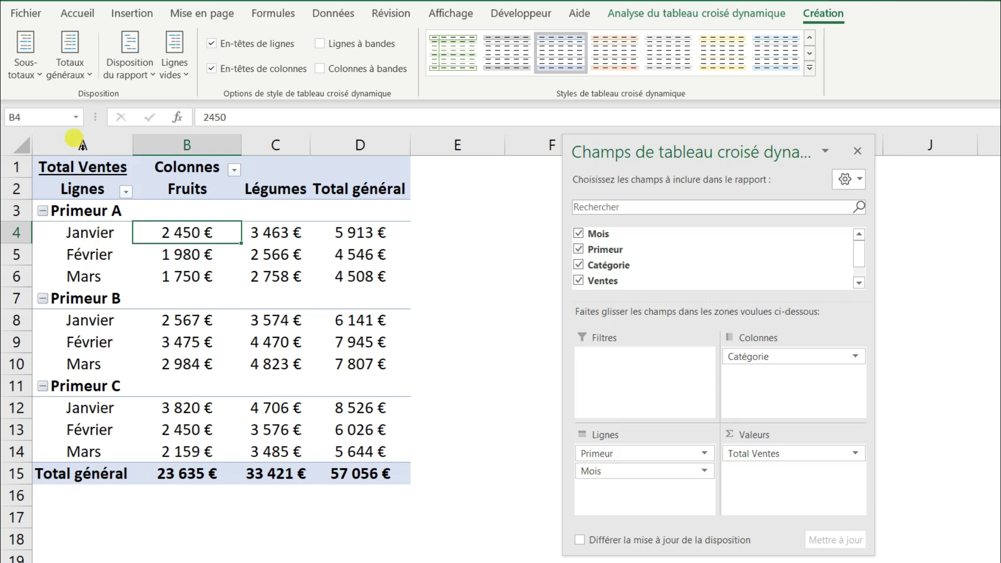
left_click(68, 79)
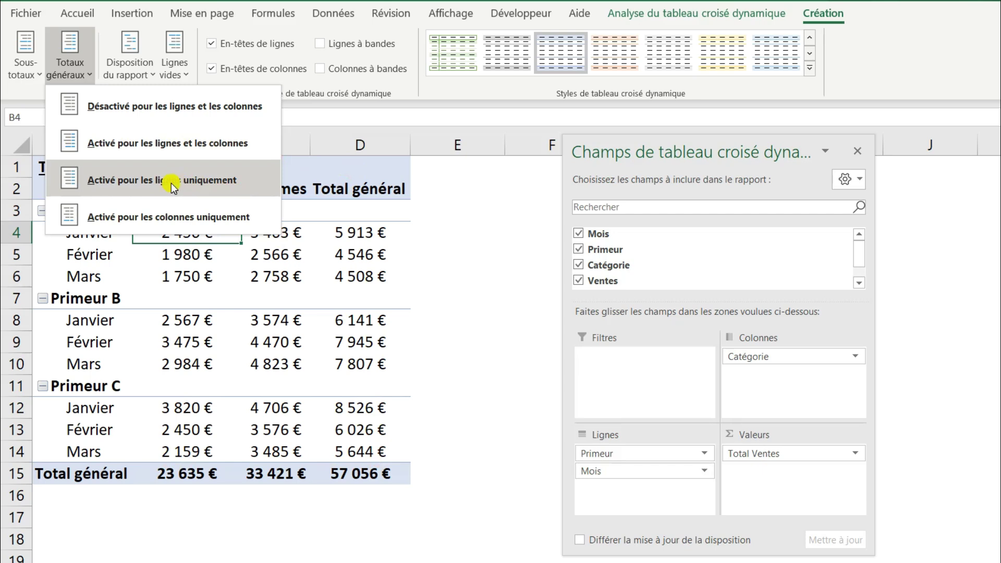
- Try grand totals for rows only, then columns only, then turn them all off
left_click(143, 180)
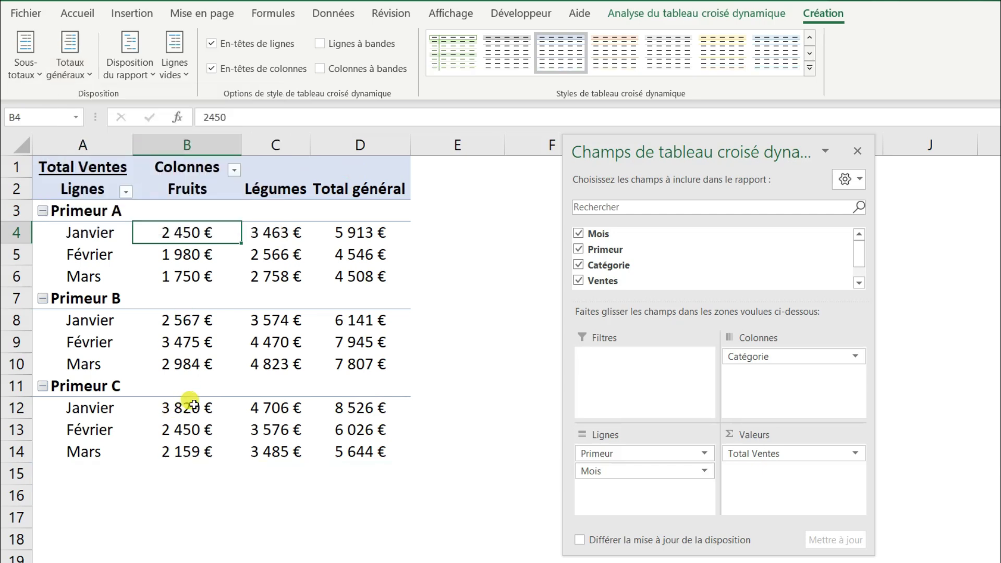
left_click(70, 65)
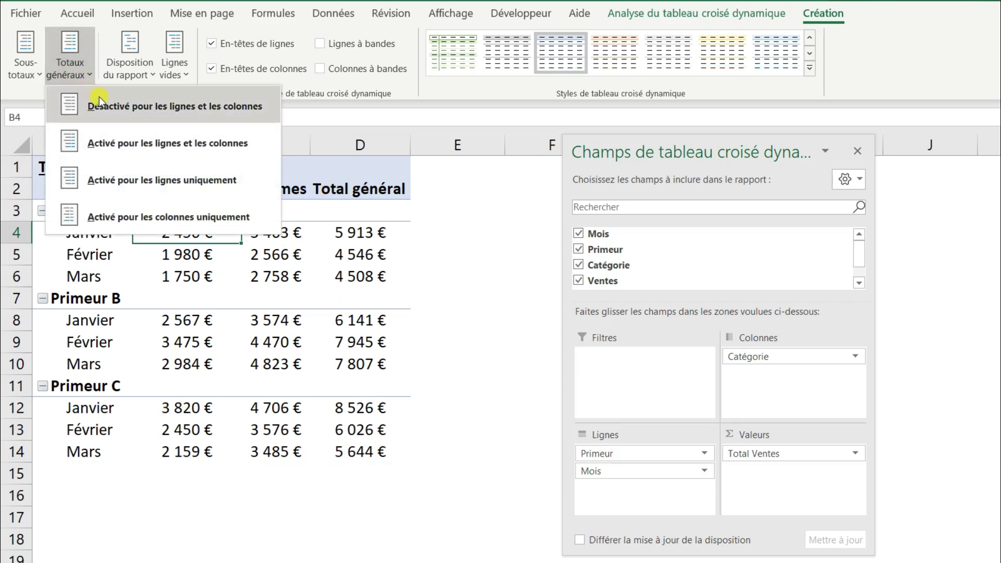
left_click(133, 217)
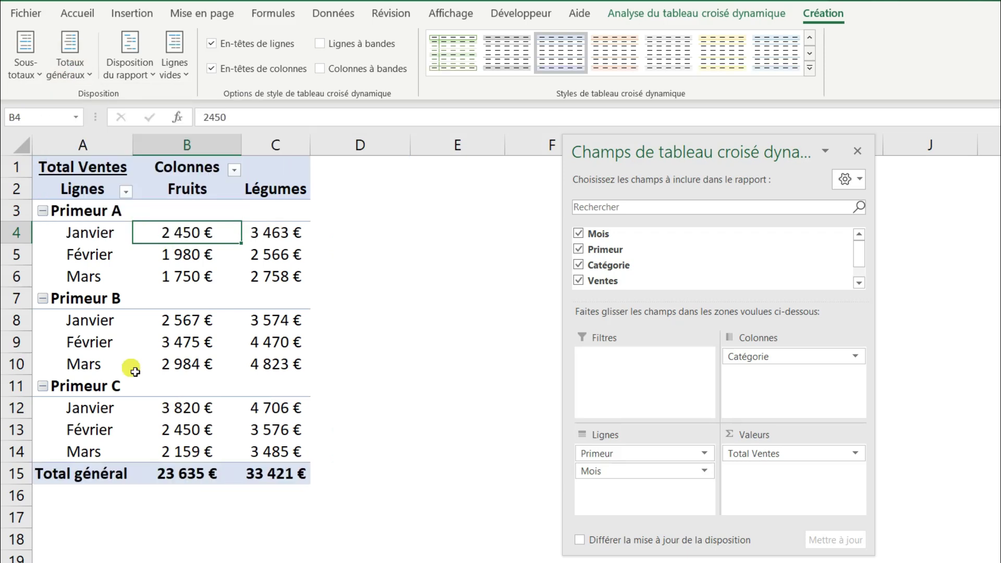
left_click(78, 73)
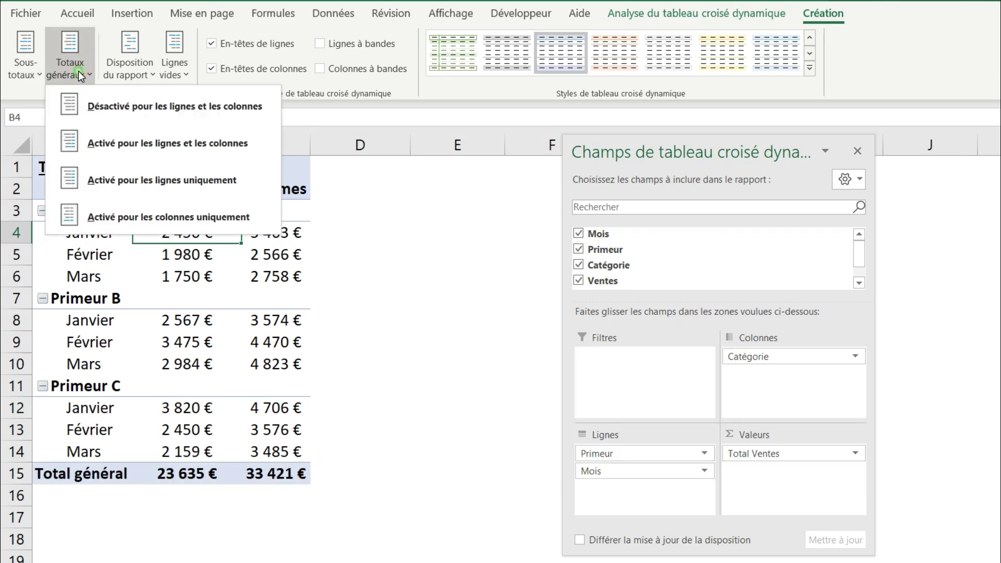
left_click(120, 108)
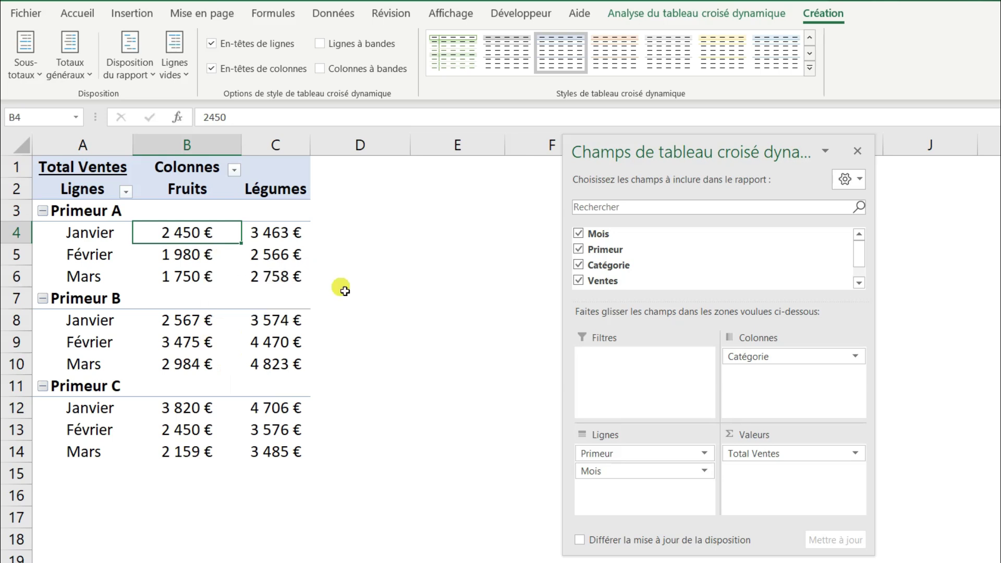
- Show Primeur subtotals at the top of each group and enable grand totals for rows and columns
left_click(29, 77)
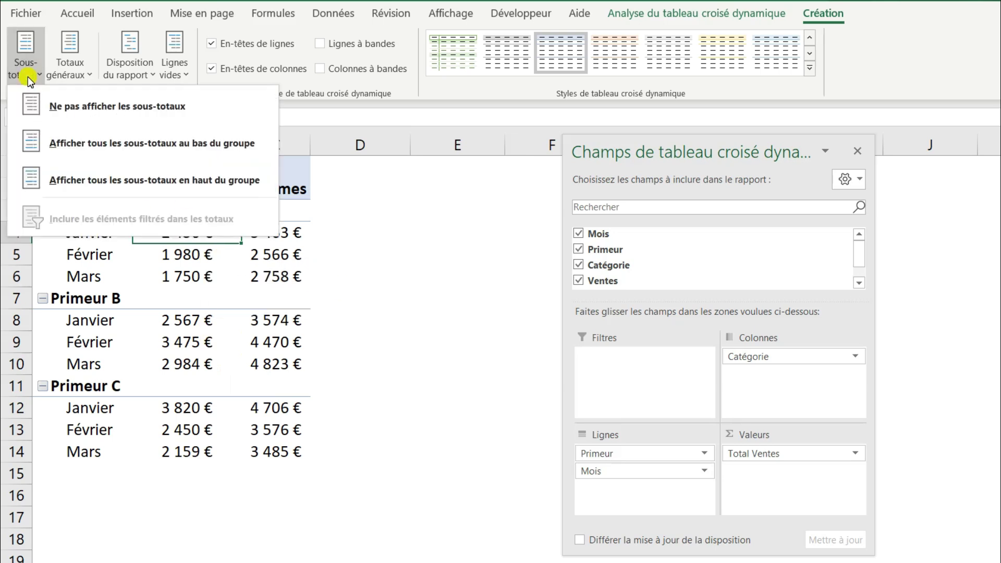
left_click(130, 181)
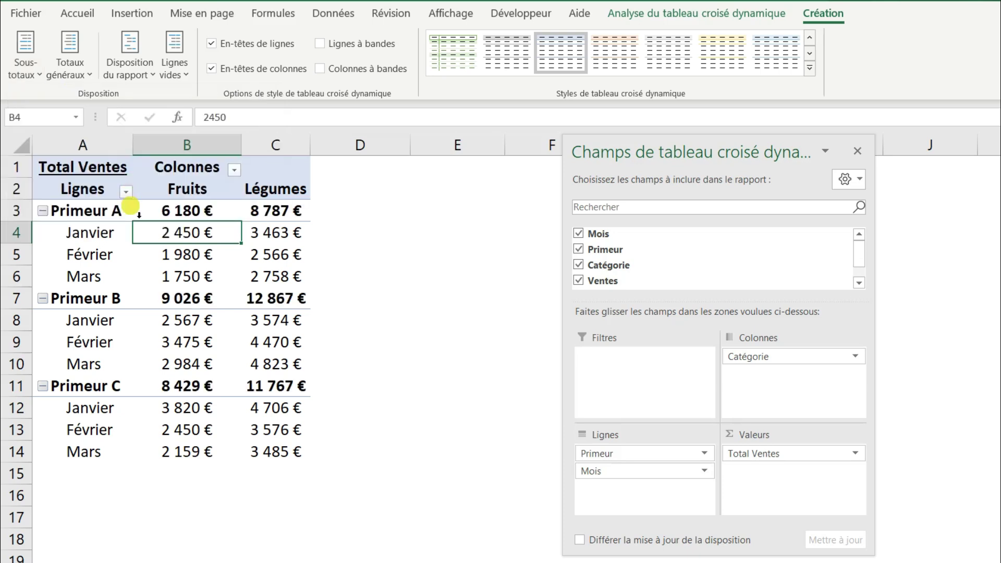
left_click(74, 83)
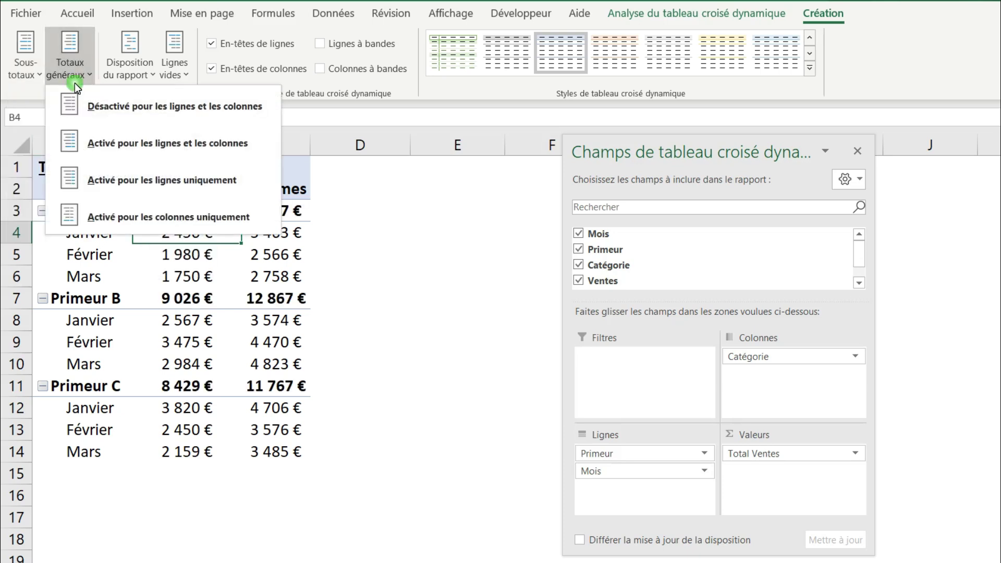
left_click(158, 134)
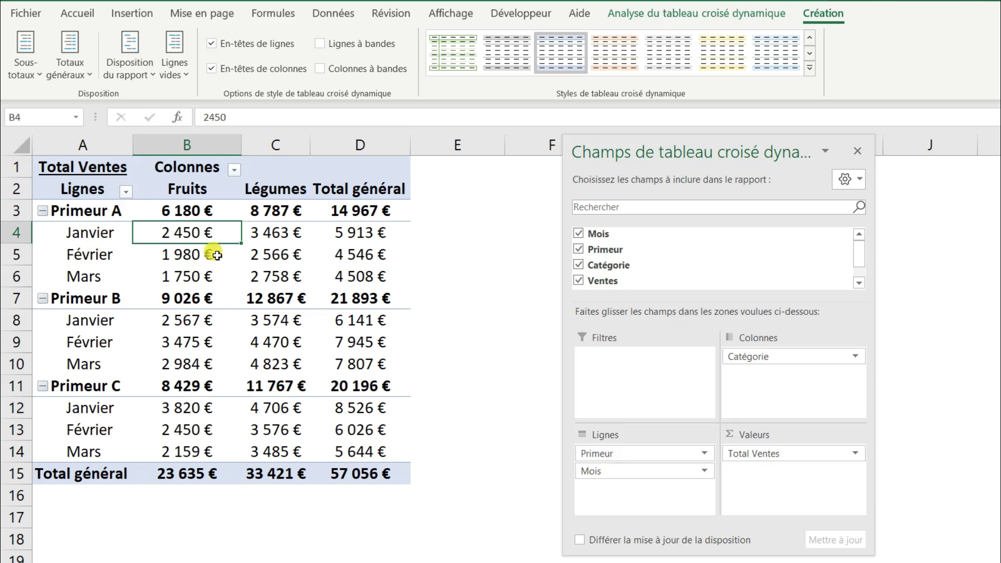
left_click(134, 76)
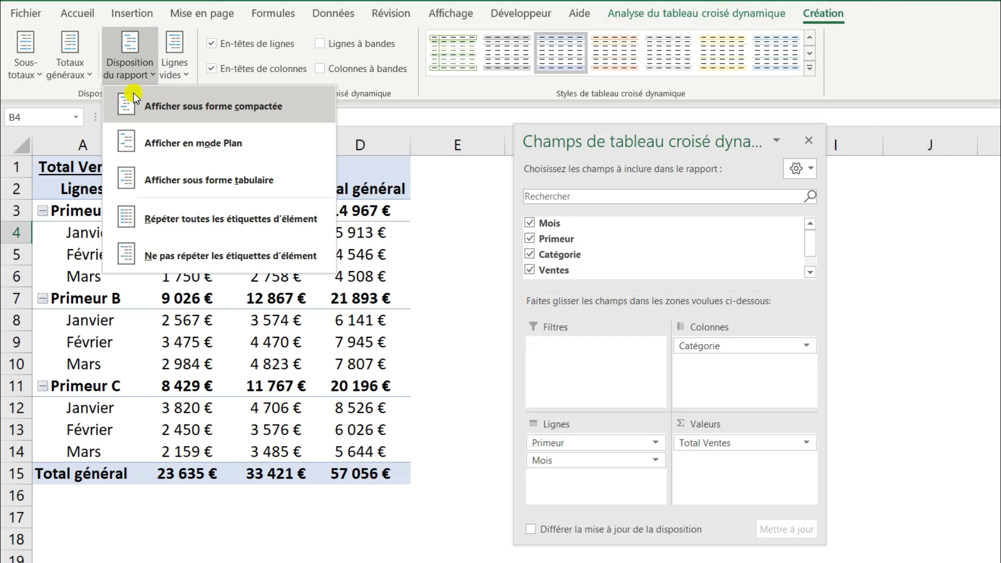
left_click(143, 103)
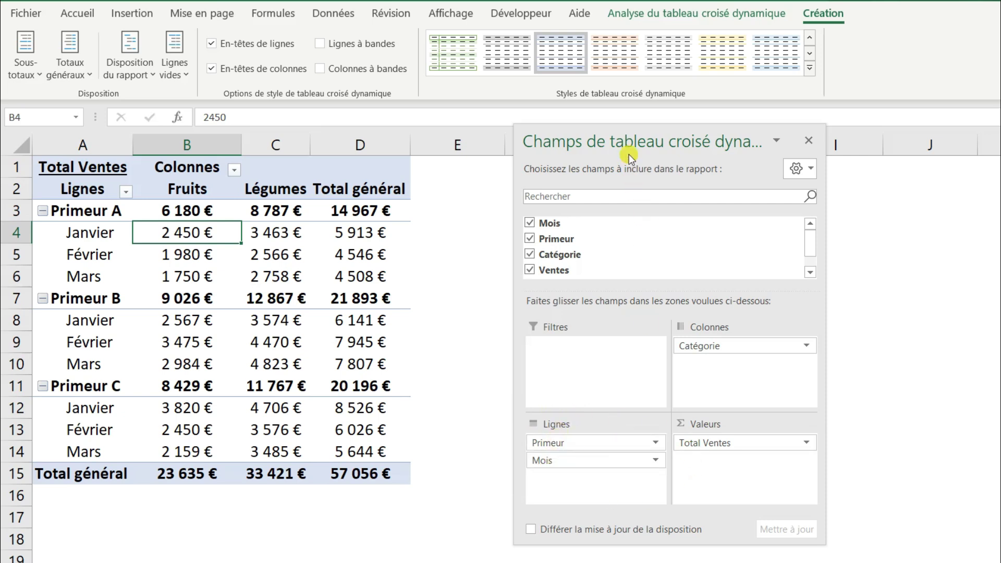
- Move the field list pane left and check the Primeur filter without changing it
left_click_drag(632, 155, 560, 154)
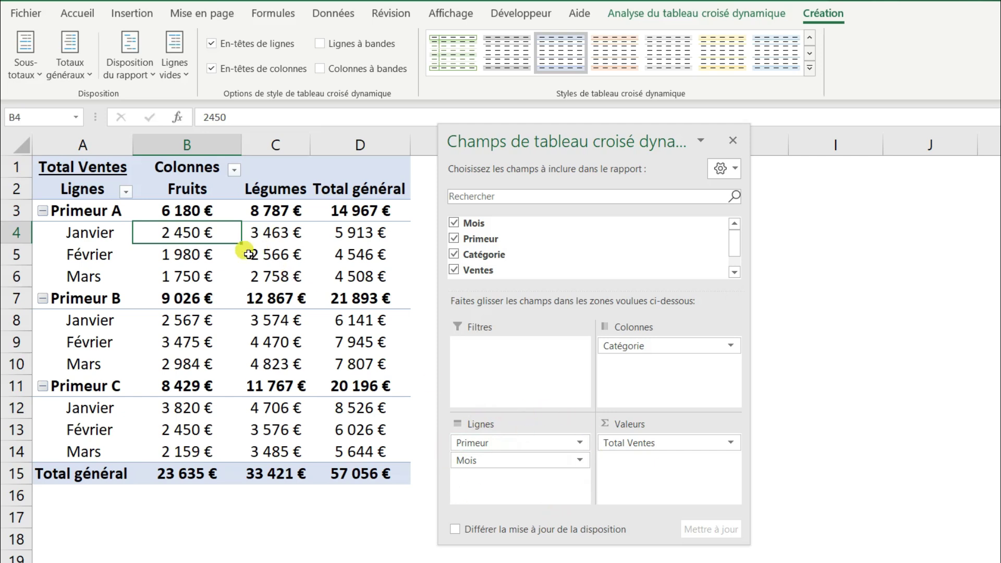
left_click(127, 191)
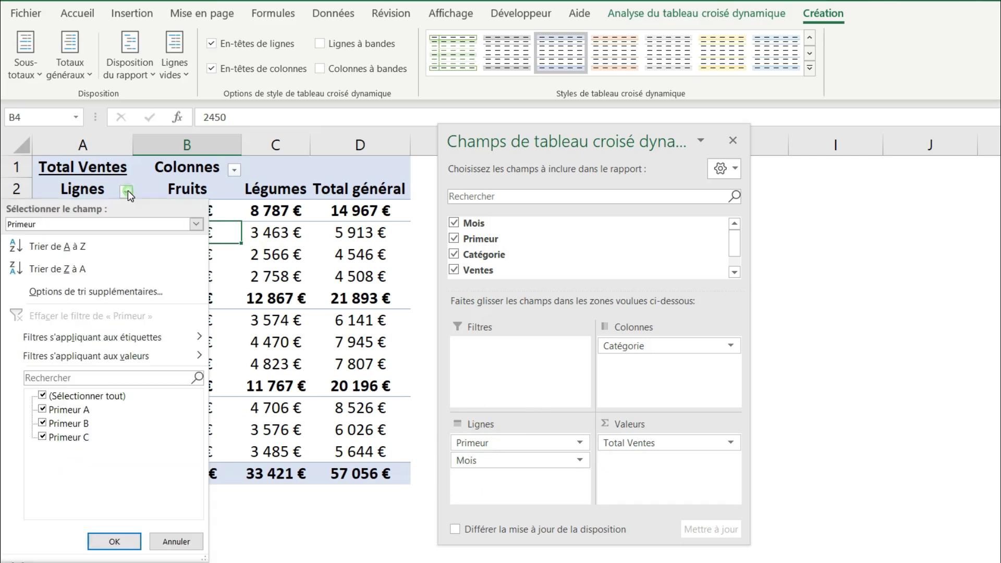
left_click(173, 542)
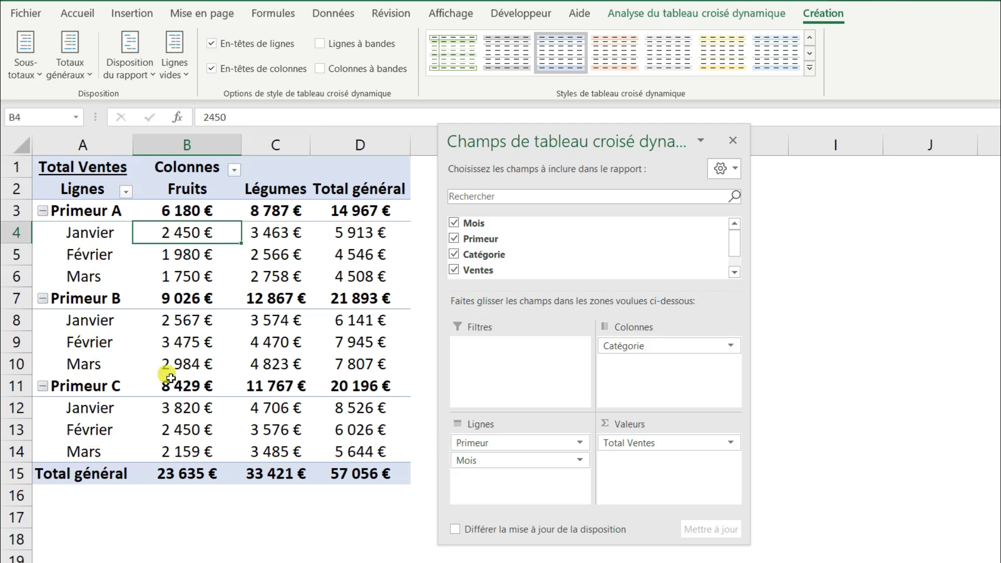
- Move Mois above Primeur in Lignes so rows group by month first
left_click_drag(483, 468, 488, 444)
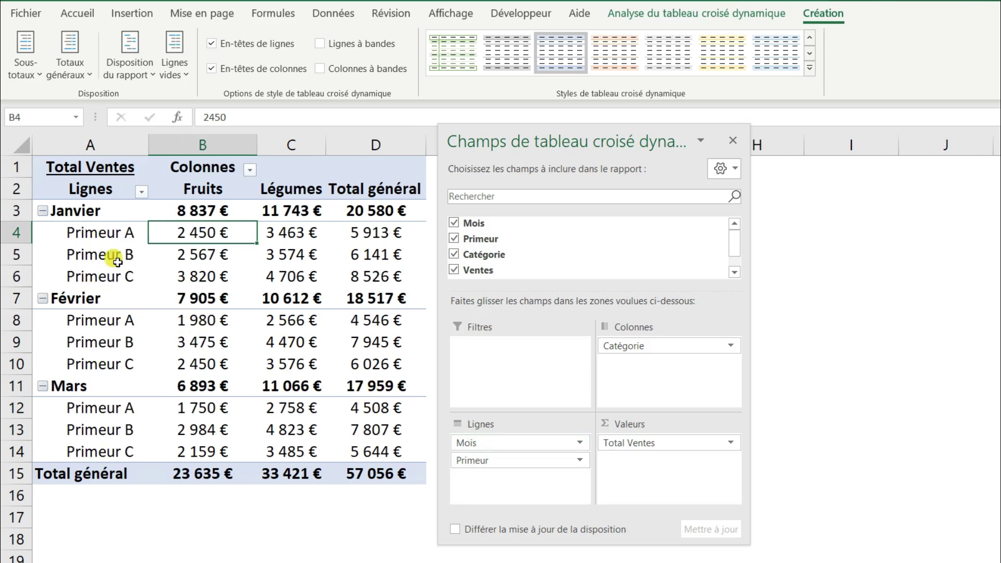
left_click(141, 192)
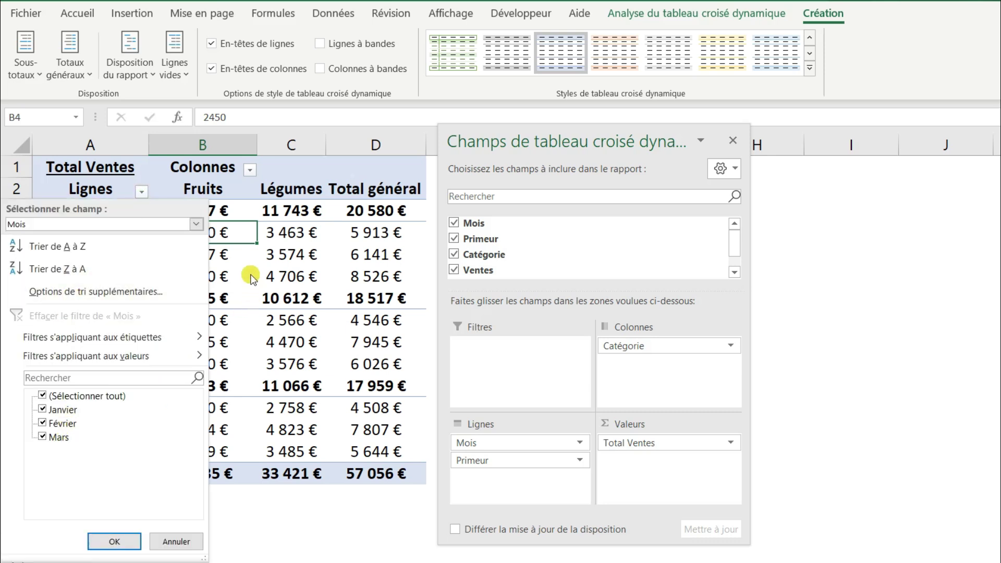
left_click(227, 243)
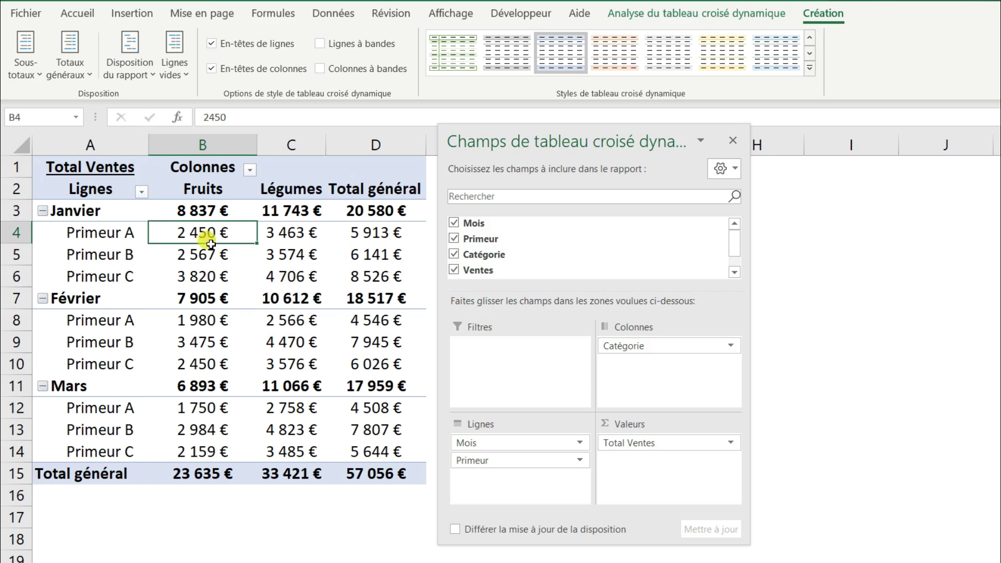
left_click(131, 84)
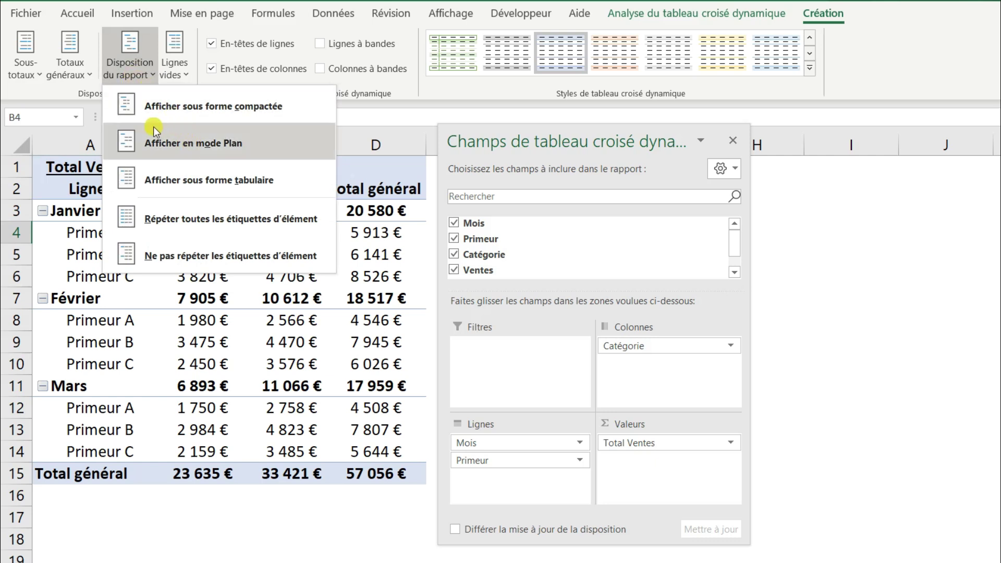
- Switch the pivot to Afficher en mode Plan and check the Mois and Primeur filter buttons
left_click(184, 142)
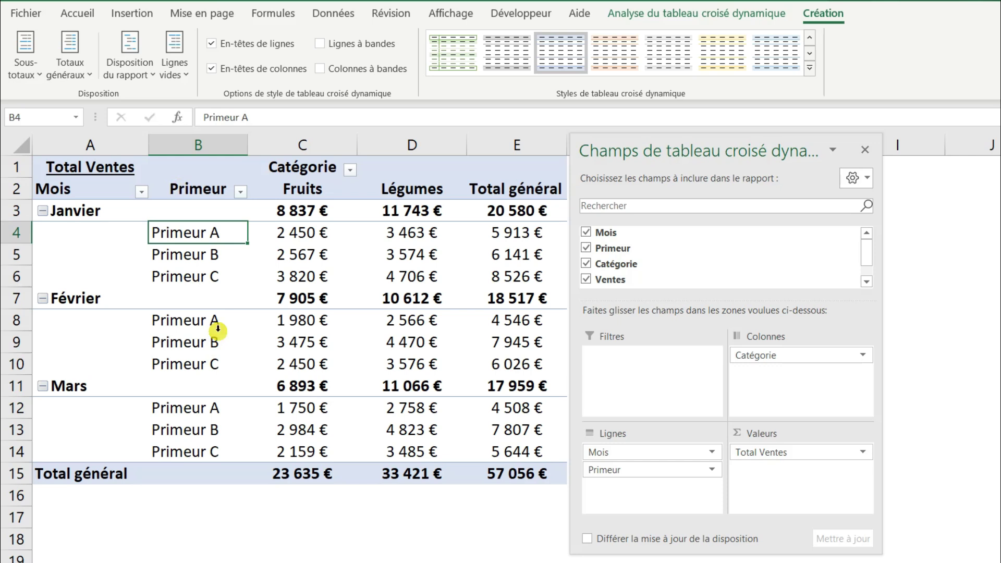
left_click(142, 192)
left_click(243, 191)
left_click(242, 191)
left_click(243, 191)
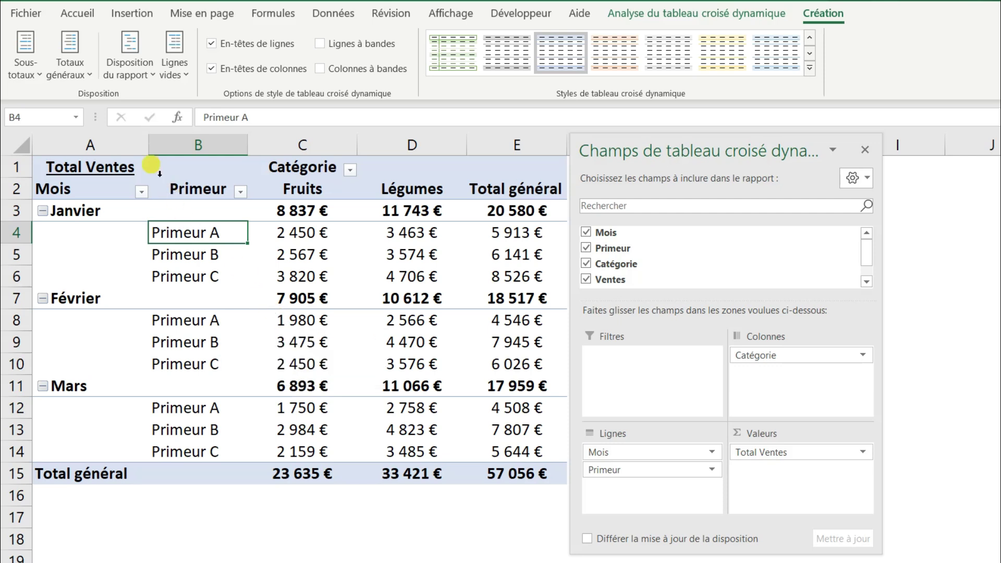
left_click(141, 79)
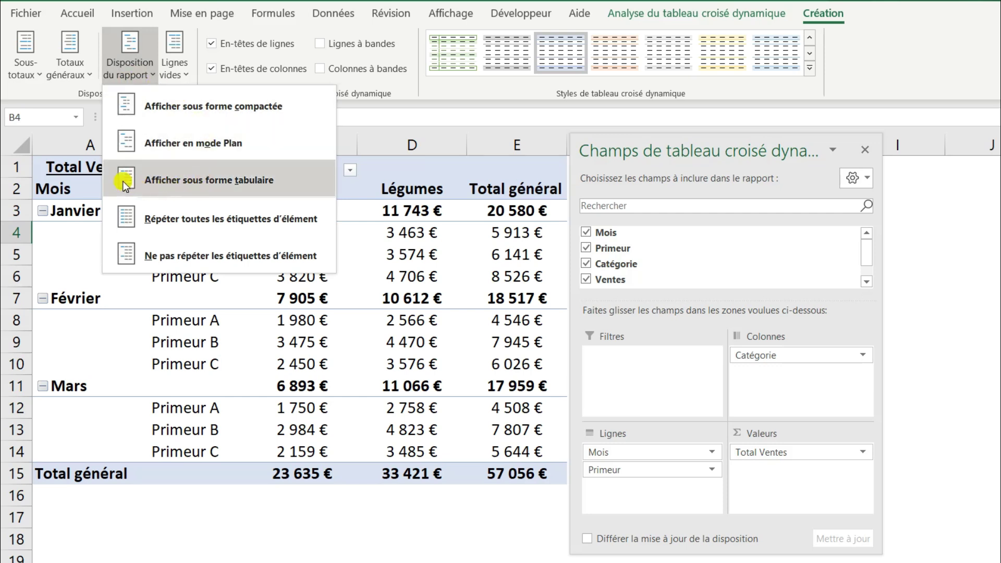
- Compare the tabular and outline report layouts for the pivot table, ending on tabular form
left_click(221, 183)
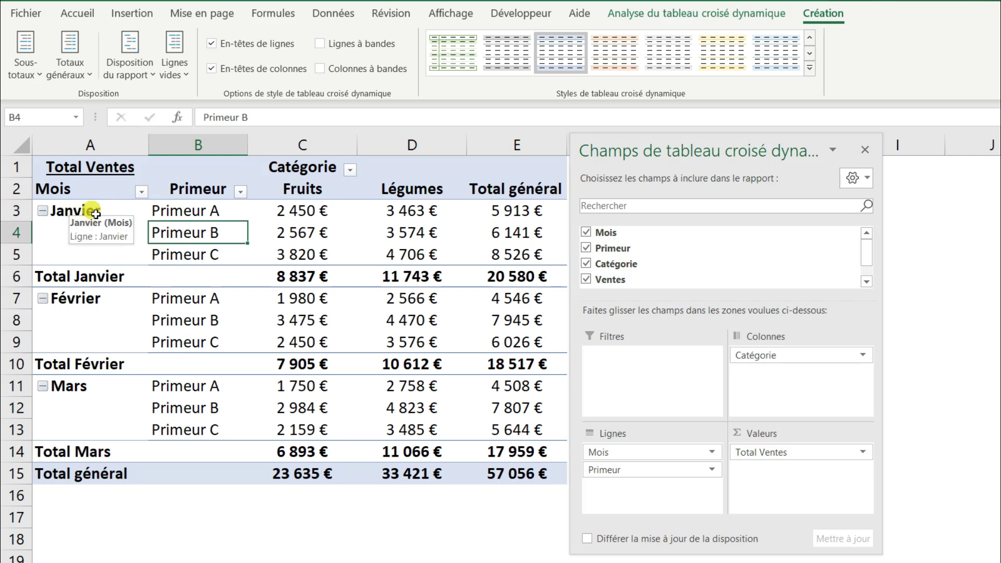
left_click(133, 84)
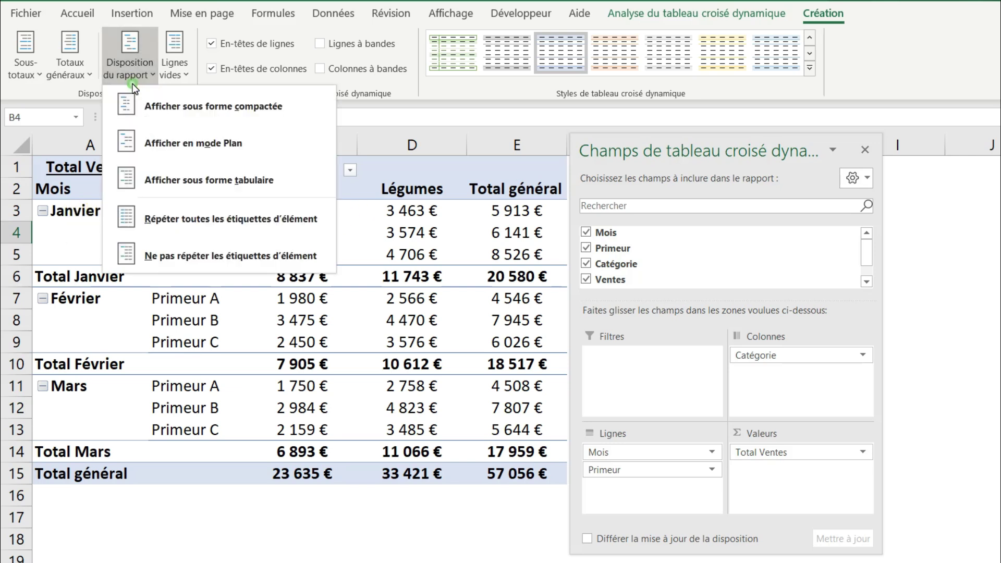
left_click(197, 146)
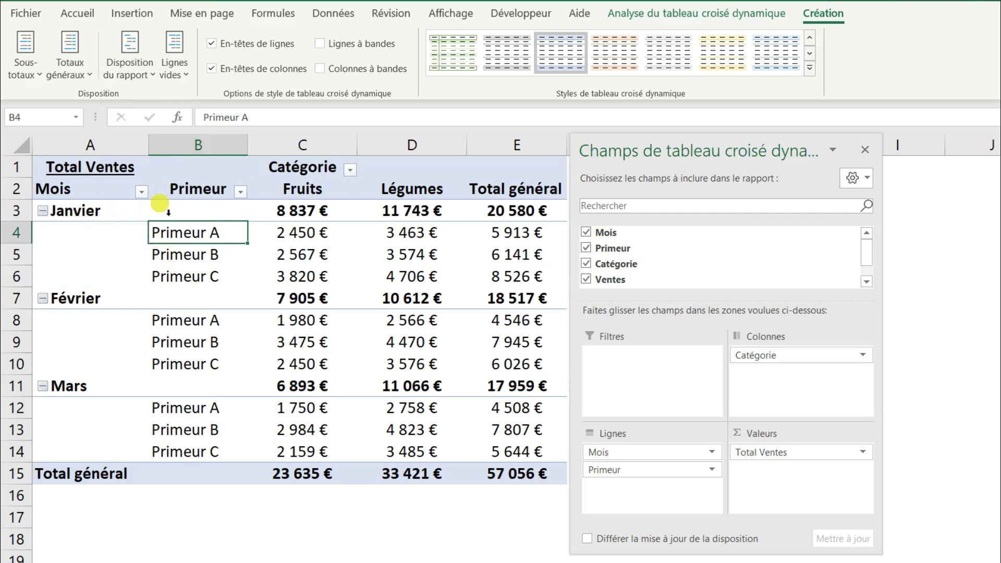
left_click(140, 78)
left_click(227, 178)
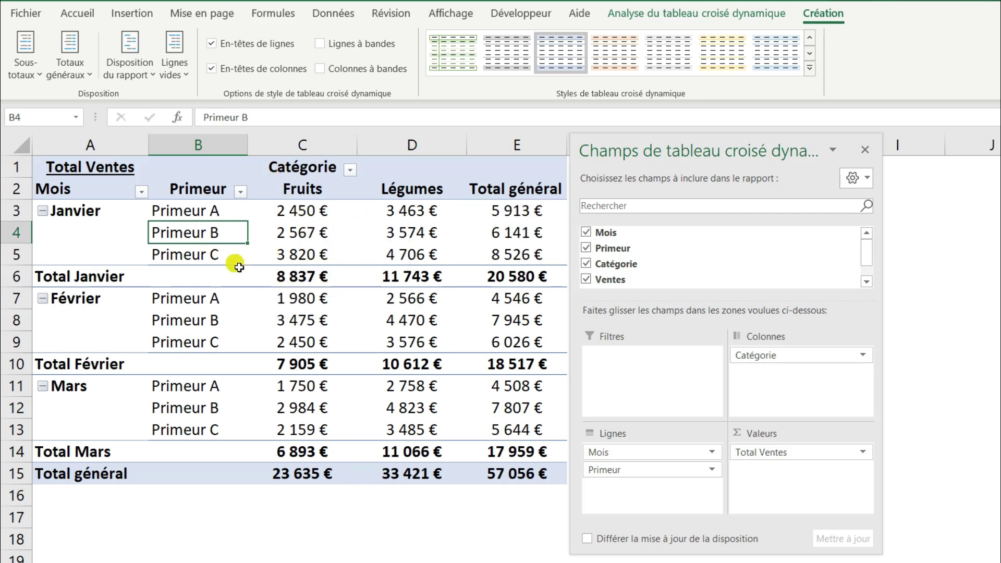
left_click(140, 79)
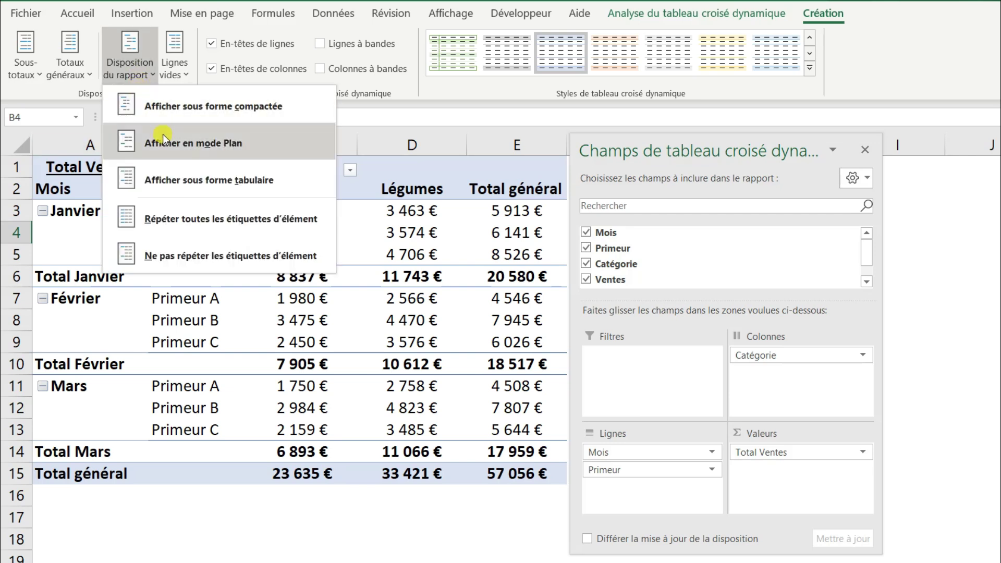
left_click(191, 221)
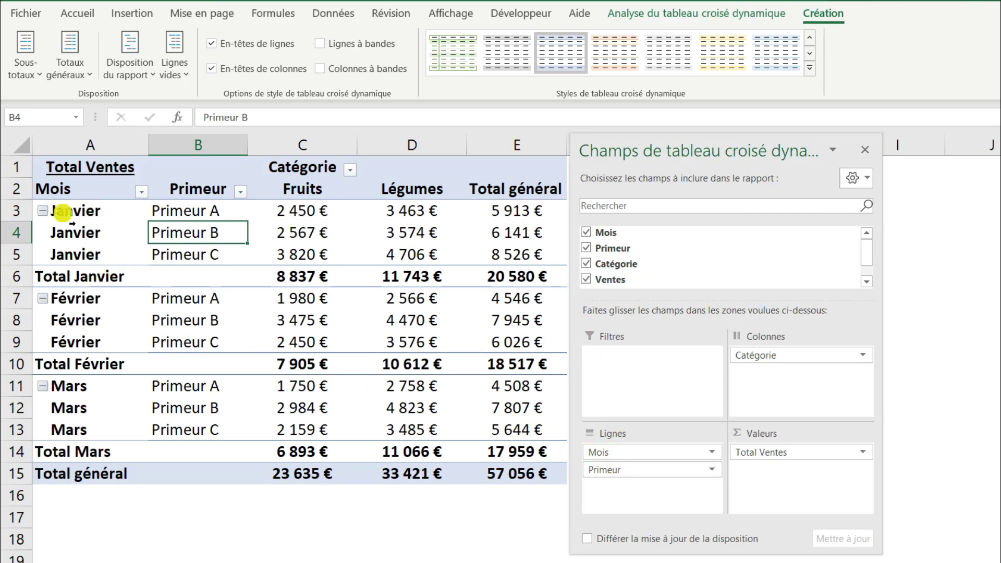
left_click(115, 71)
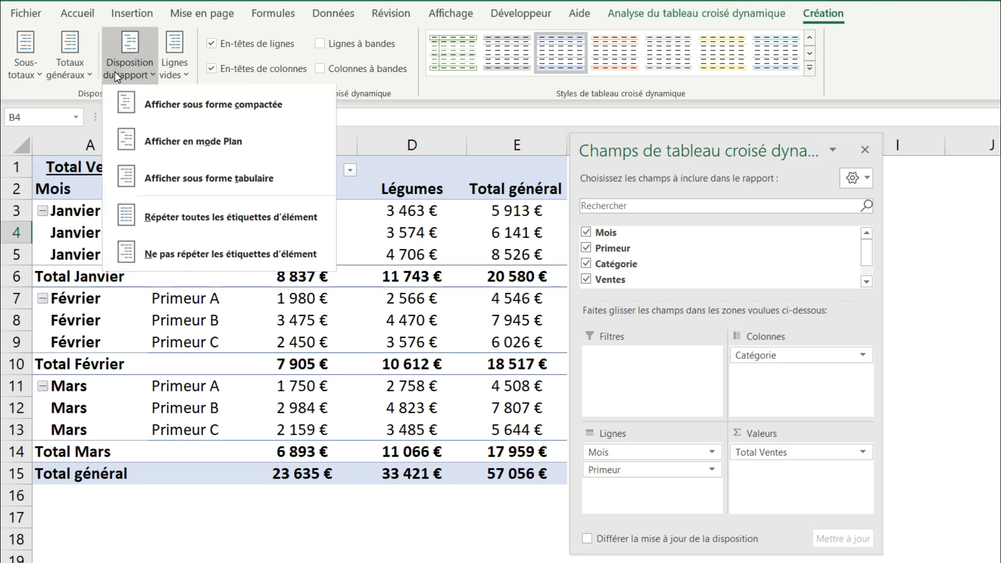
left_click(190, 186)
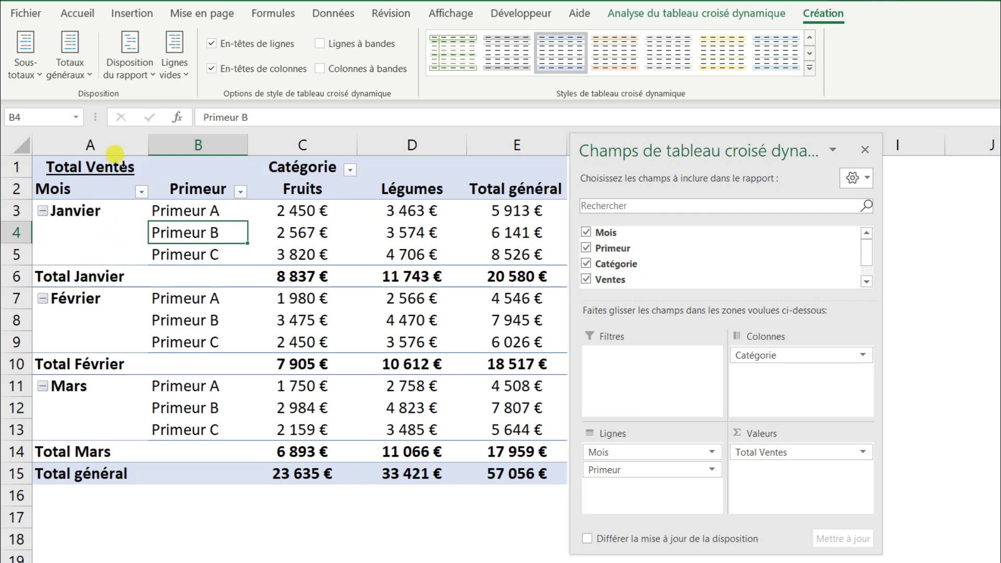
left_click(129, 77)
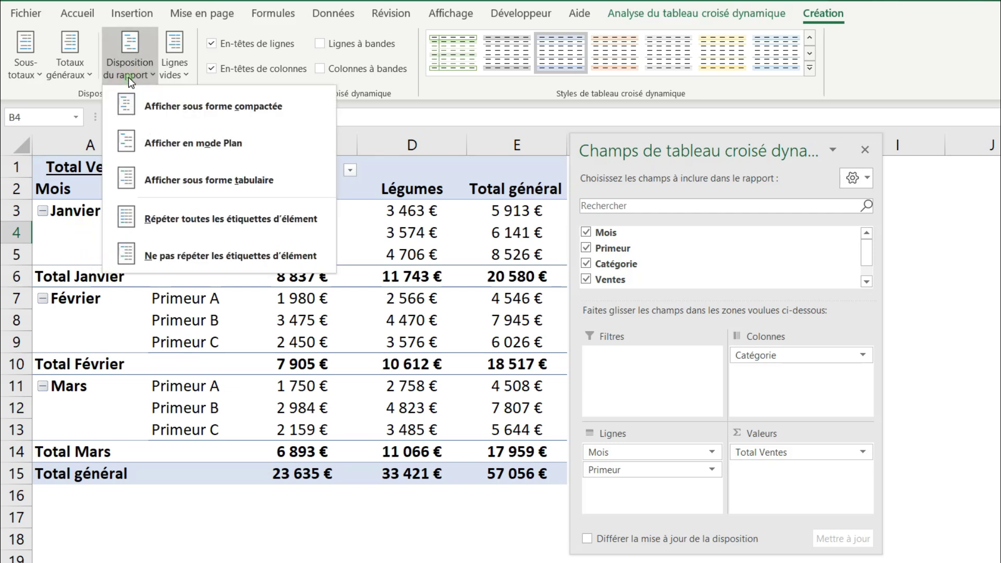
left_click(191, 221)
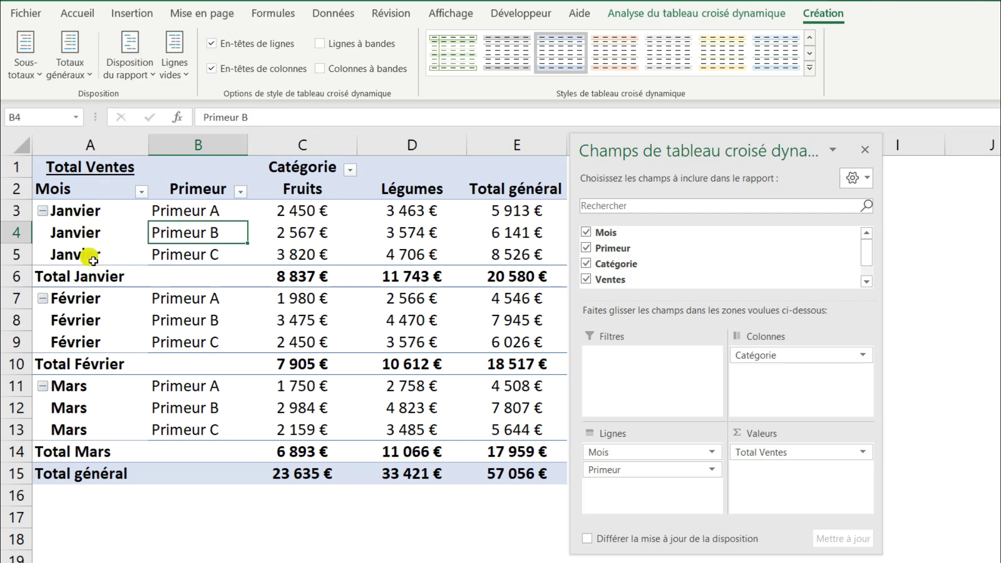
left_click(140, 72)
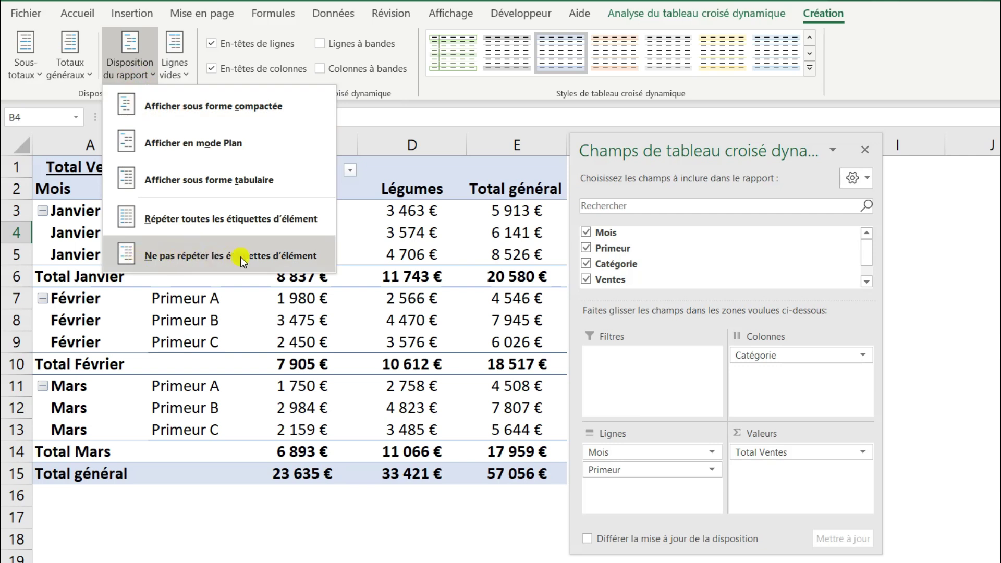
left_click(196, 252)
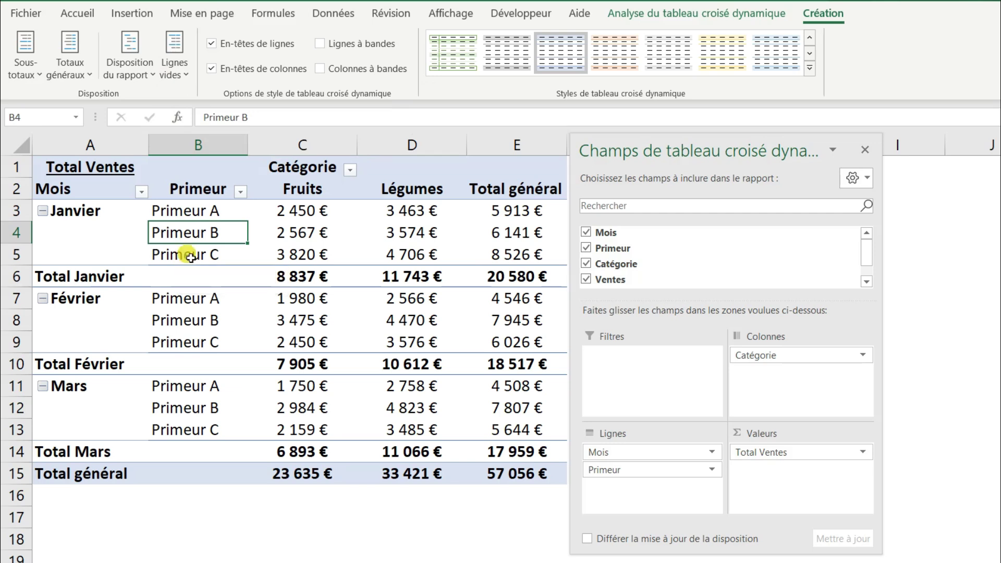
left_click(178, 79)
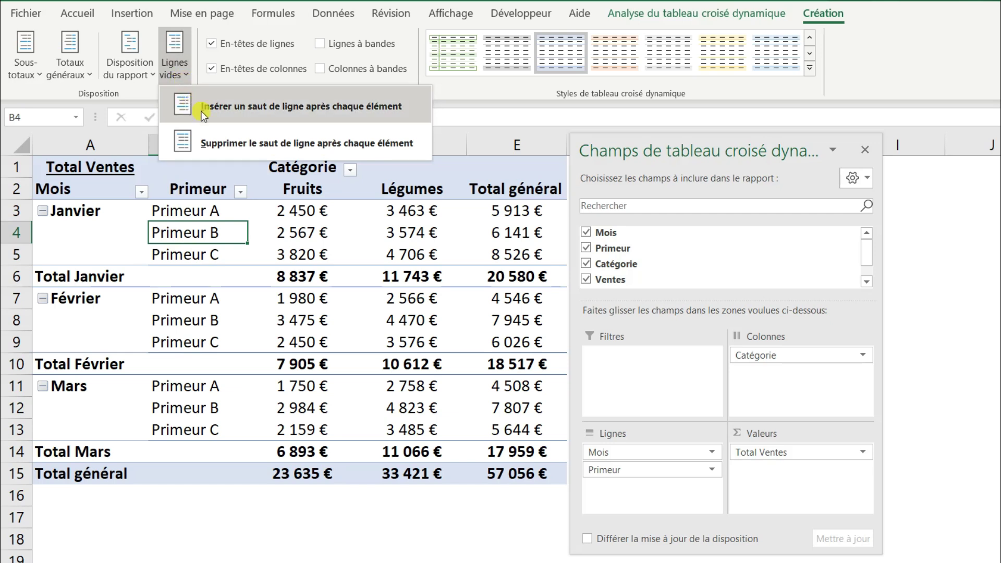
- Insert a blank row after each month, then switch to the Base de données sheet
left_click(330, 107)
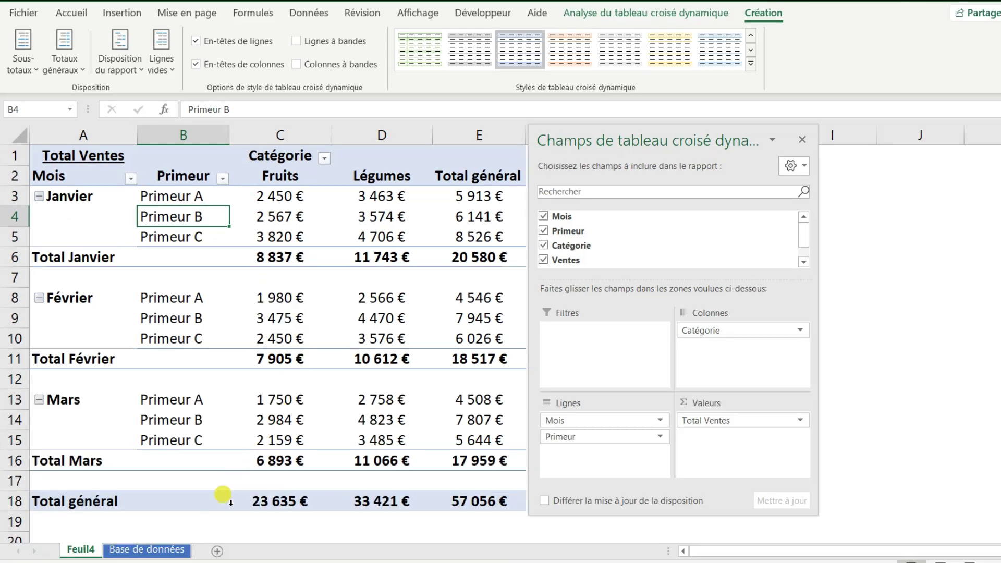
left_click(168, 551)
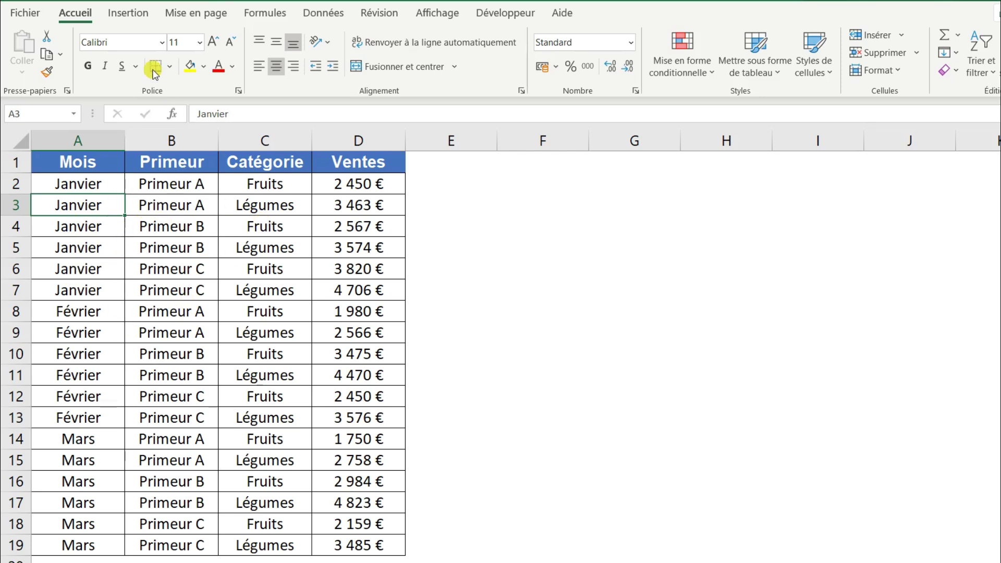
- Create a new pivot table from the source data on a new sheet
left_click(125, 20)
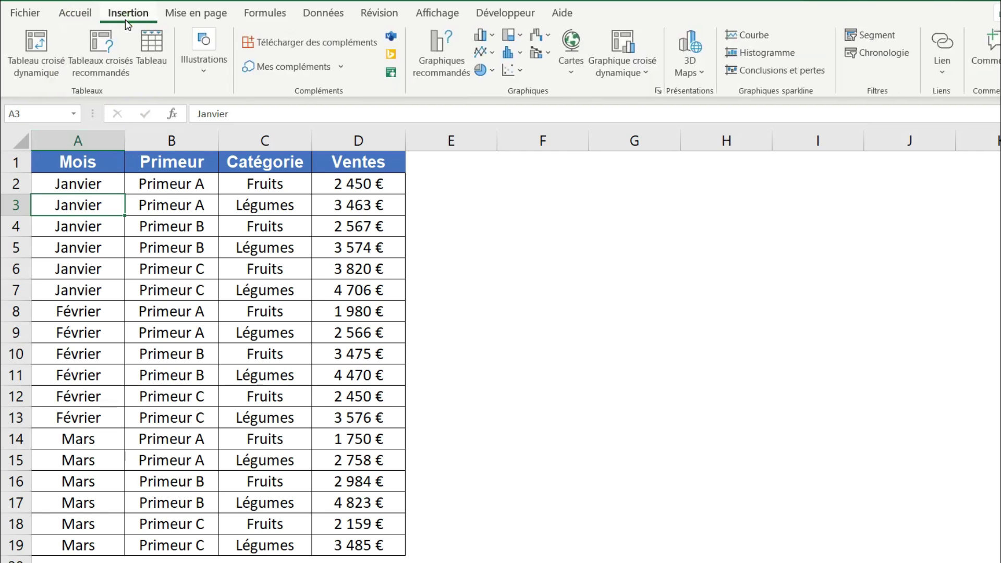
left_click(43, 62)
key("Return")
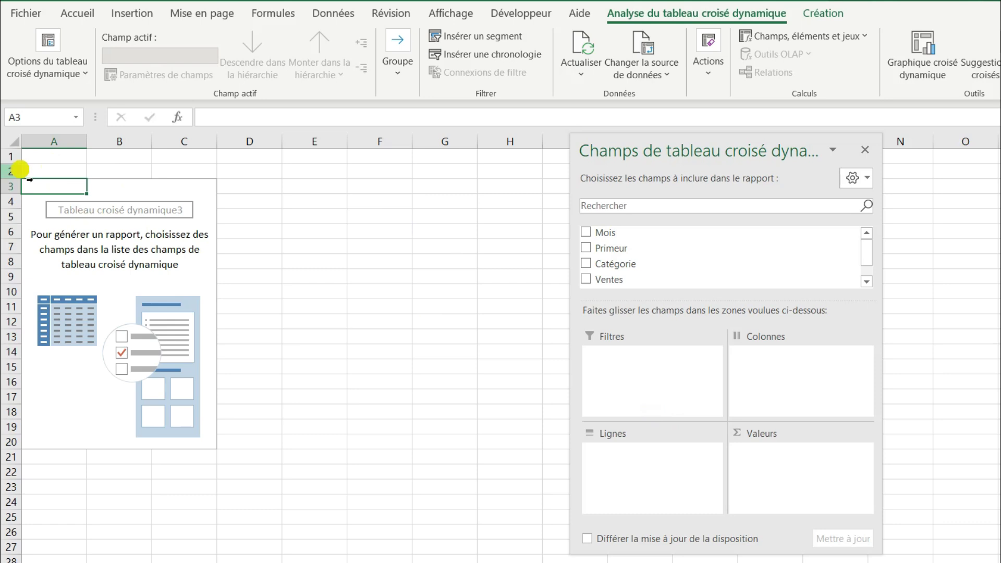
left_click_drag(15, 171, 16, 156)
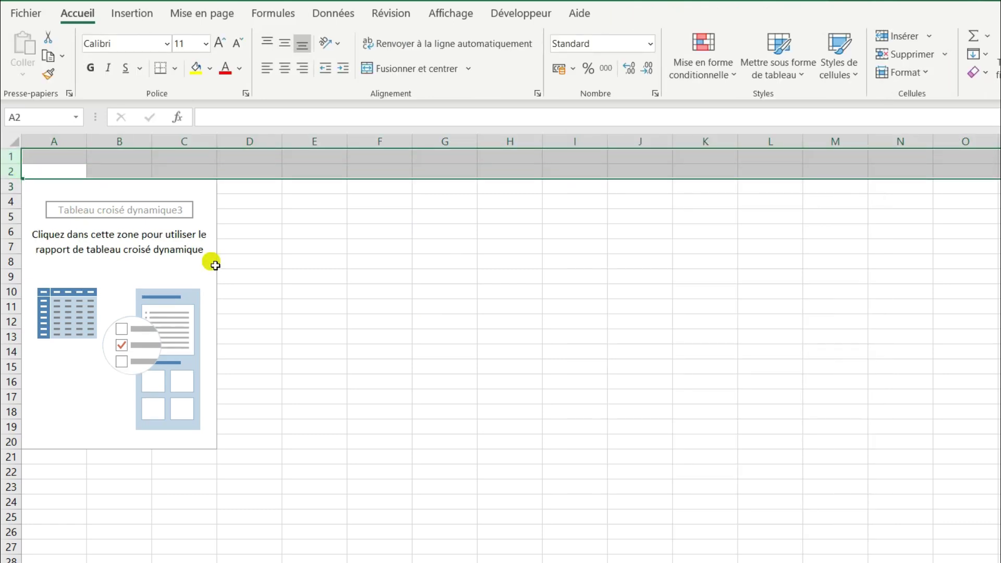
left_click(215, 266)
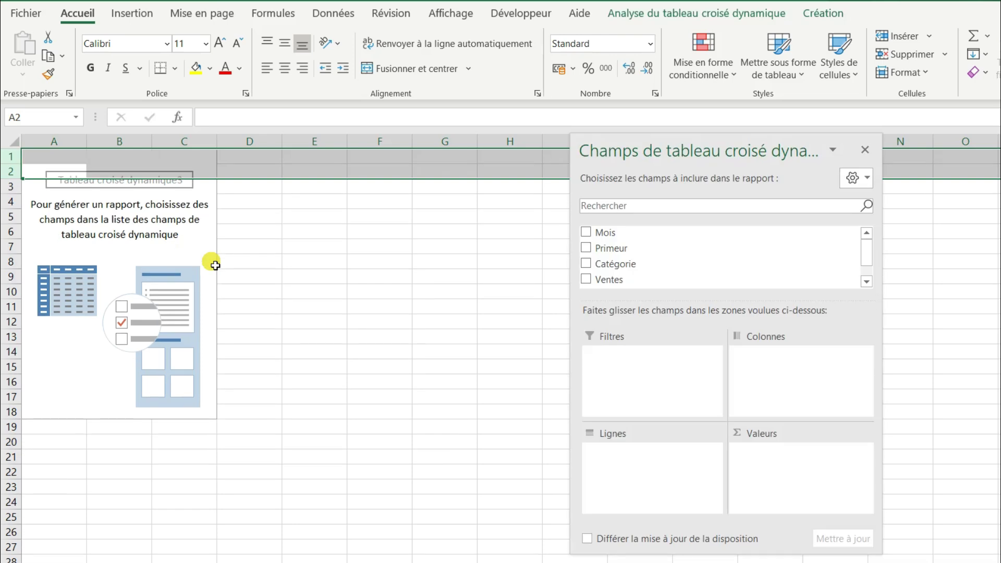
- Hide the gridlines, return to A1, zoom in, and move the field list pane left
left_click(434, 13)
left_click(432, 69)
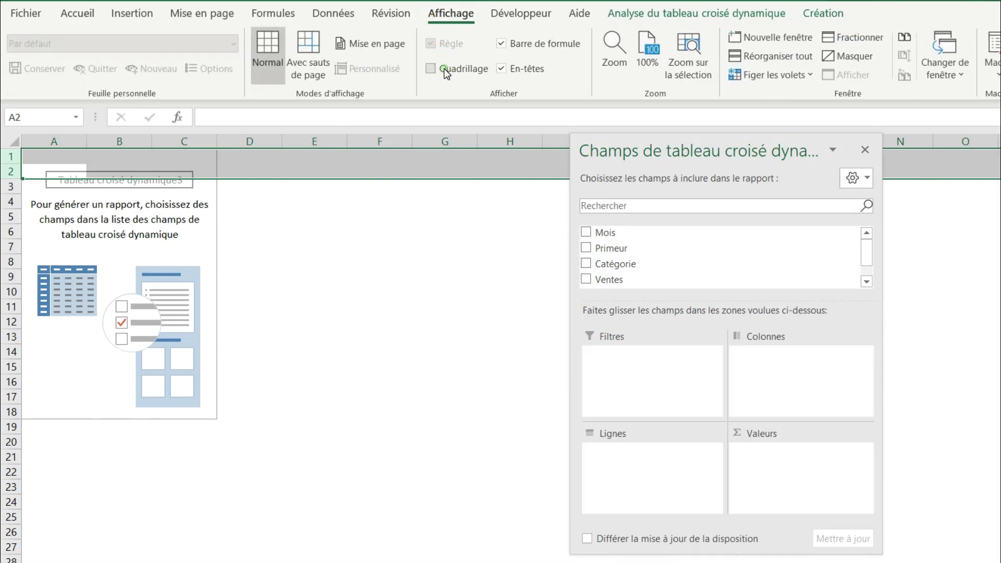
left_click(50, 159)
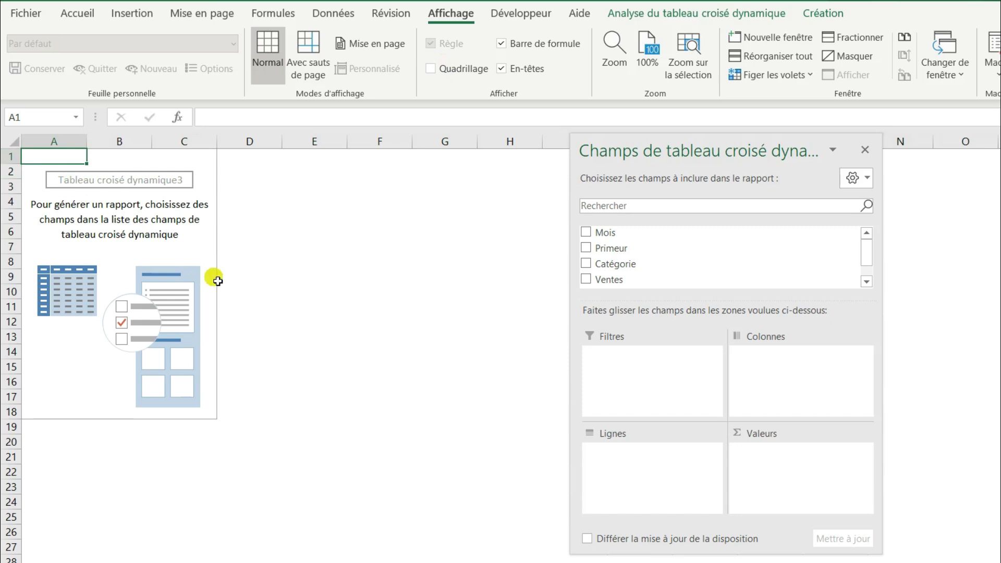
scroll(218, 292, "up", 1, "ctrl")
scroll(217, 297, "up", 1, "ctrl")
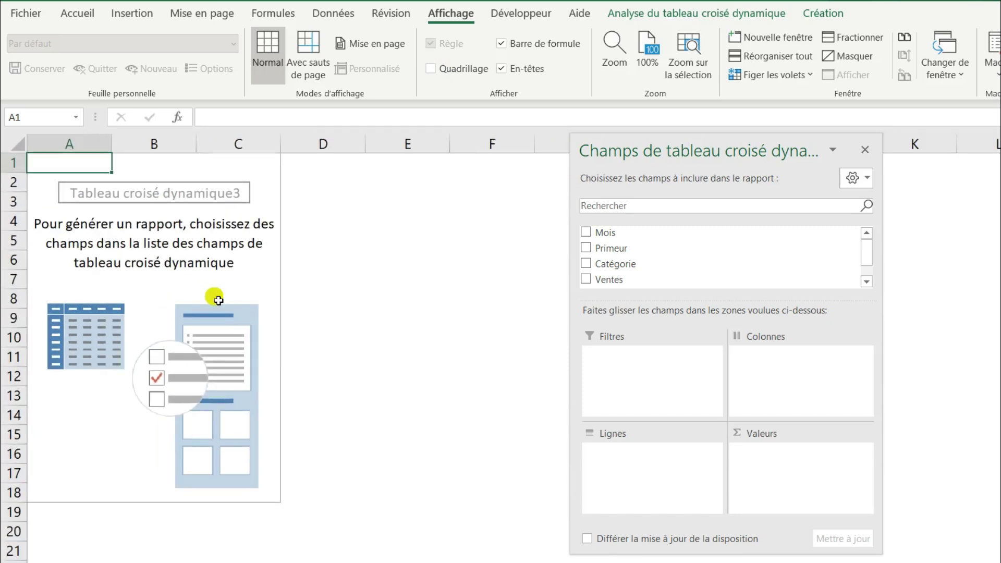
scroll(218, 300, "up", 1, "ctrl")
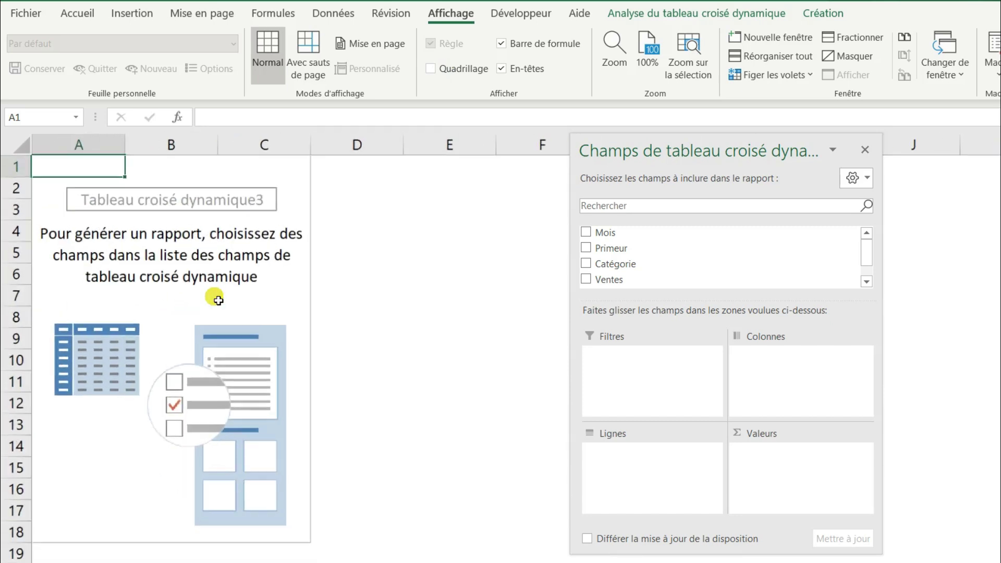
left_click_drag(658, 156, 561, 159)
left_click(562, 159)
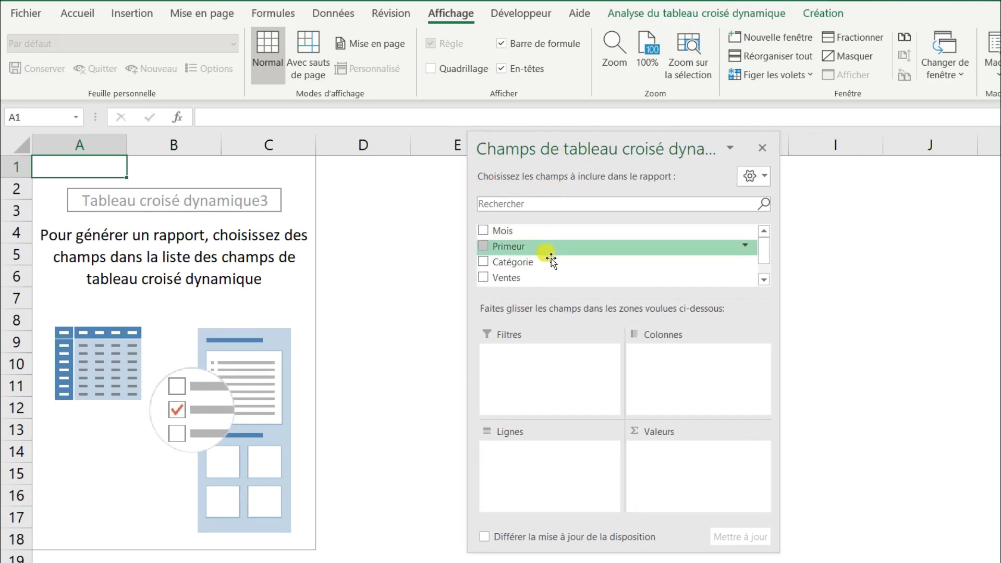
- Place Mois and Primeur in rows, Catégorie in columns, and sum Ventes in values
left_click(483, 232)
left_click(483, 245)
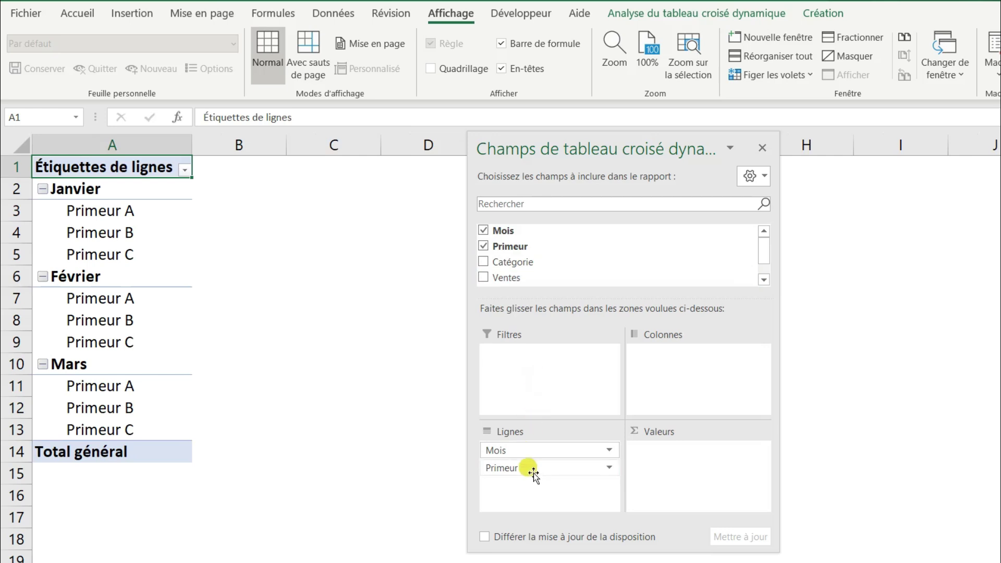
mouse_move(513, 262)
left_mouse_down()
mouse_move(678, 376)
mouse_move(639, 355)
left_mouse_up()
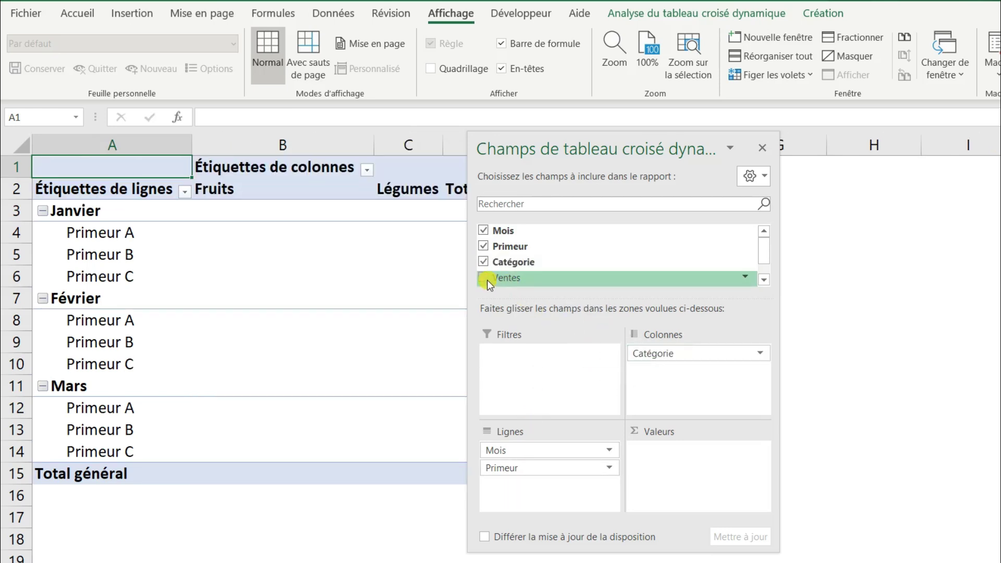
left_click_drag(506, 284, 673, 449)
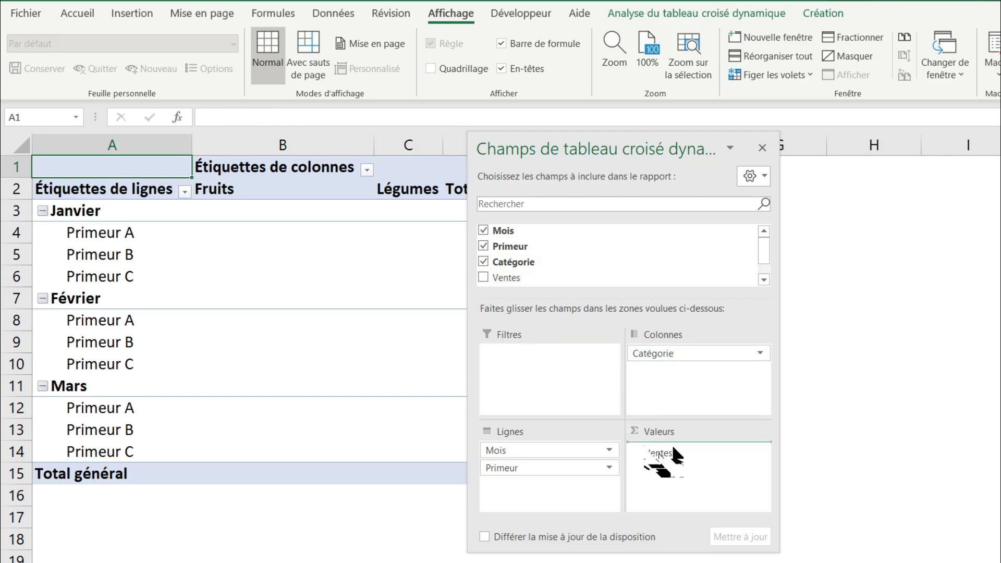
- Rename the values header to 'Total Ventes'
type("Total général")
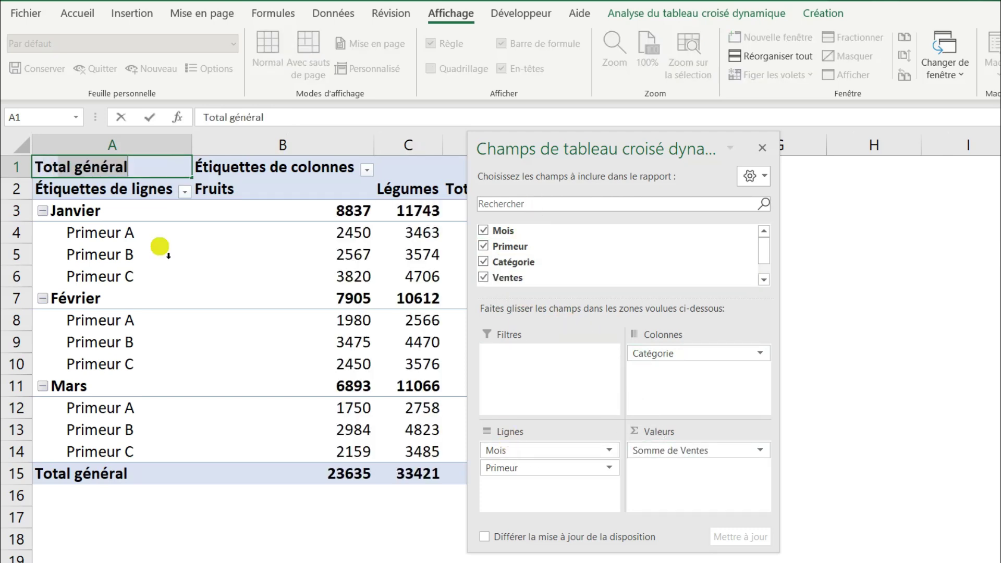
type("VEN")
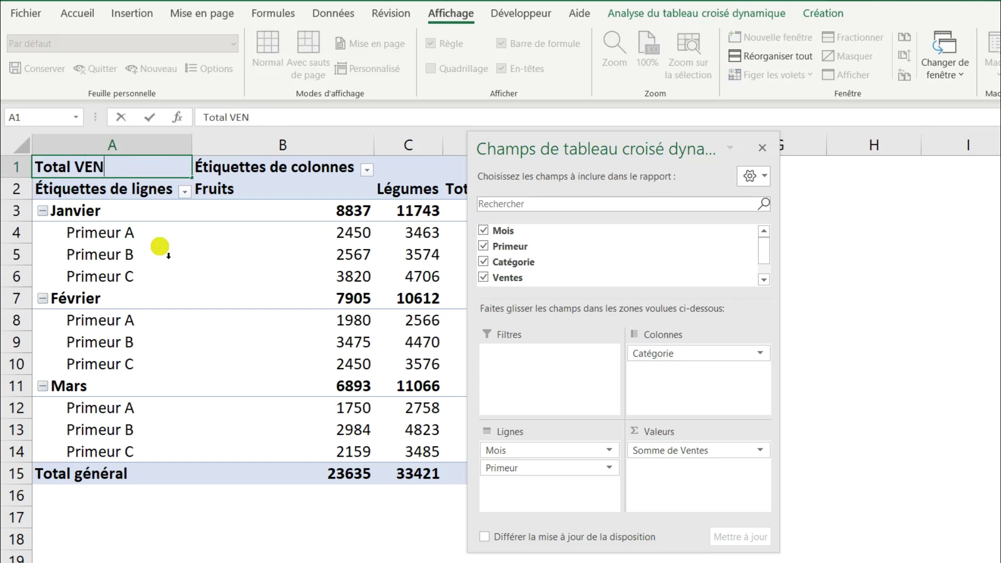
key("BackSpace")
key("BackSpace")
type("entes")
key("Return")
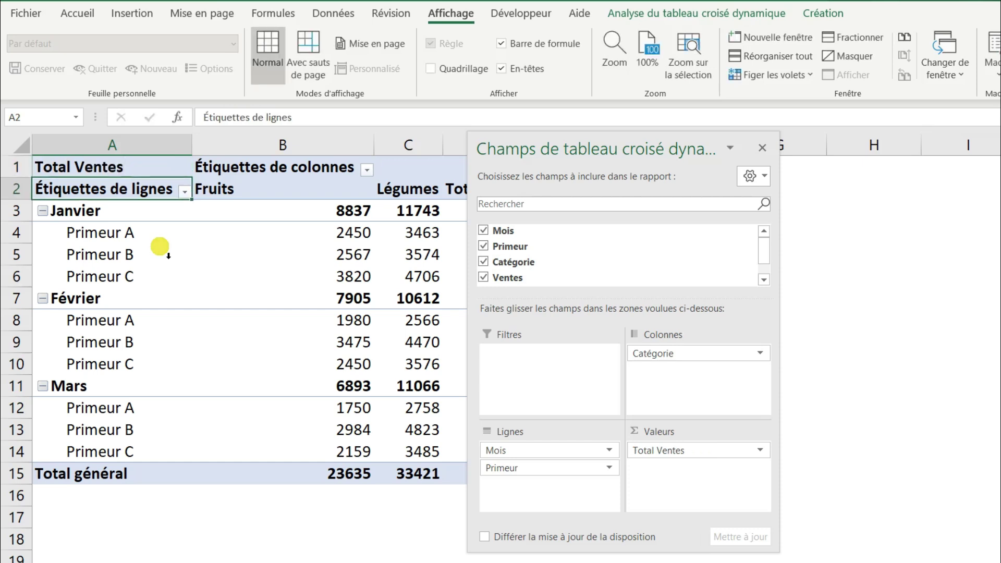
left_click(118, 170)
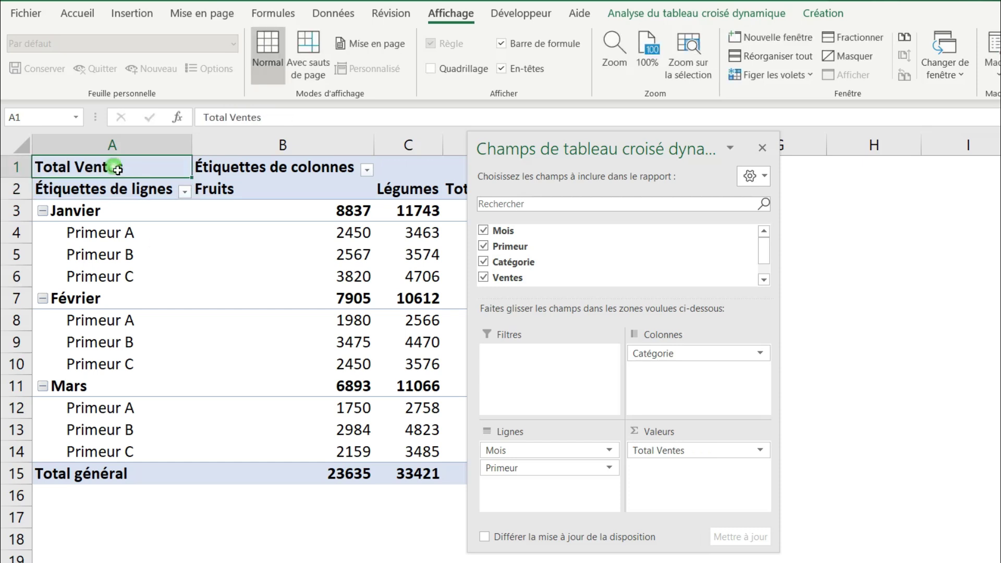
- Format the sales values as Monétaire (euro) with 0 decimal places
right_click(353, 239)
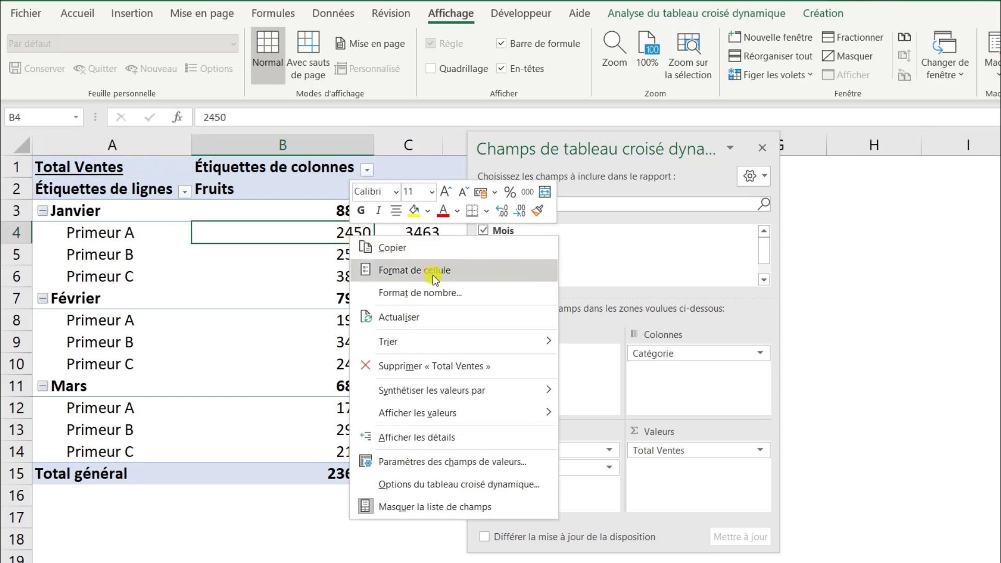
left_click(433, 294)
left_click(250, 180)
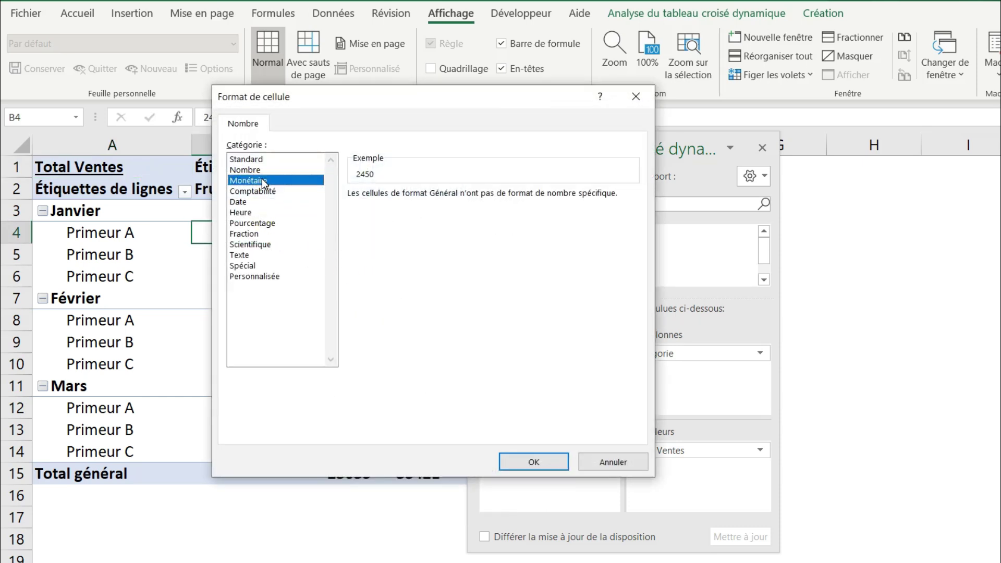
left_click(487, 199)
left_click(488, 199)
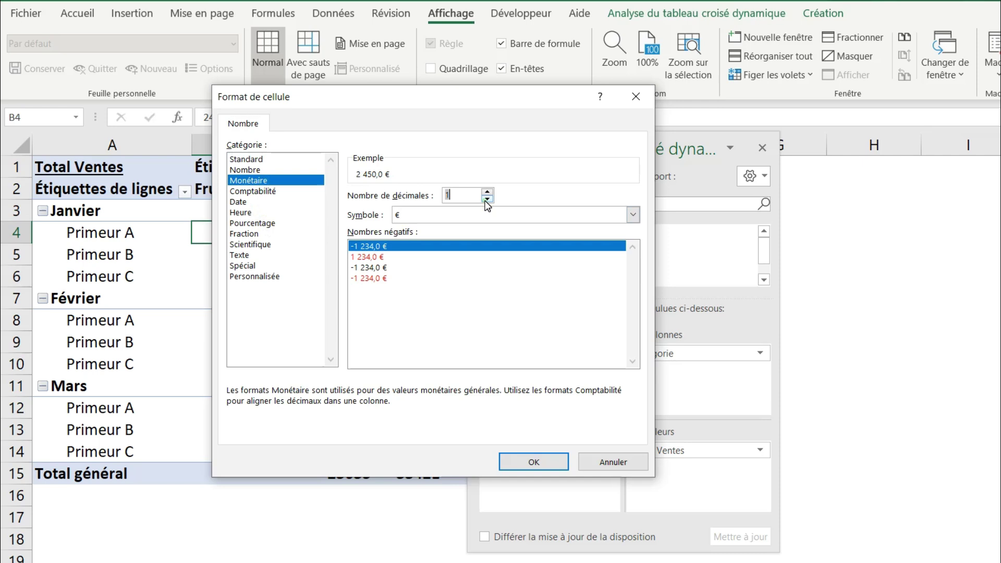
left_click(534, 464)
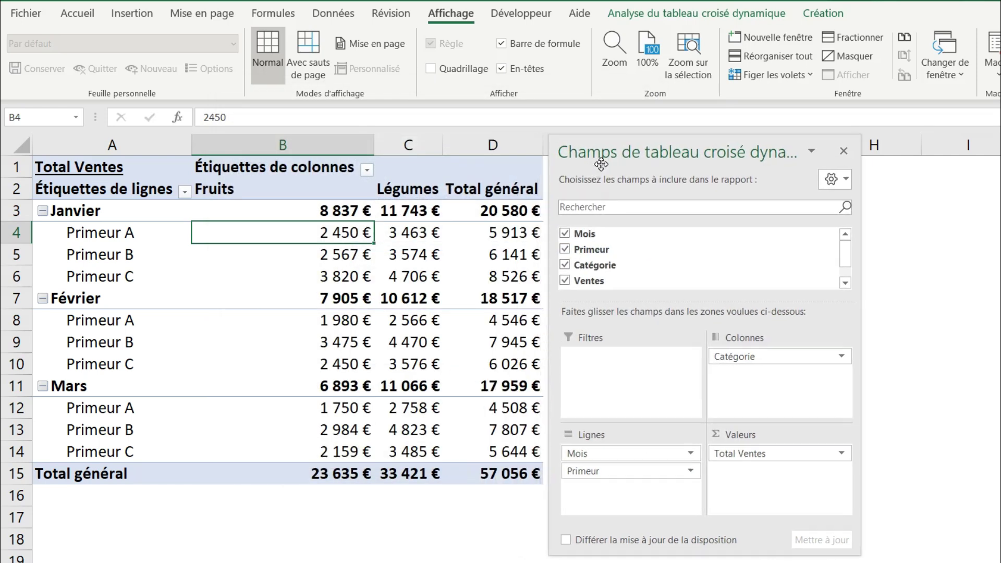
left_click(823, 16)
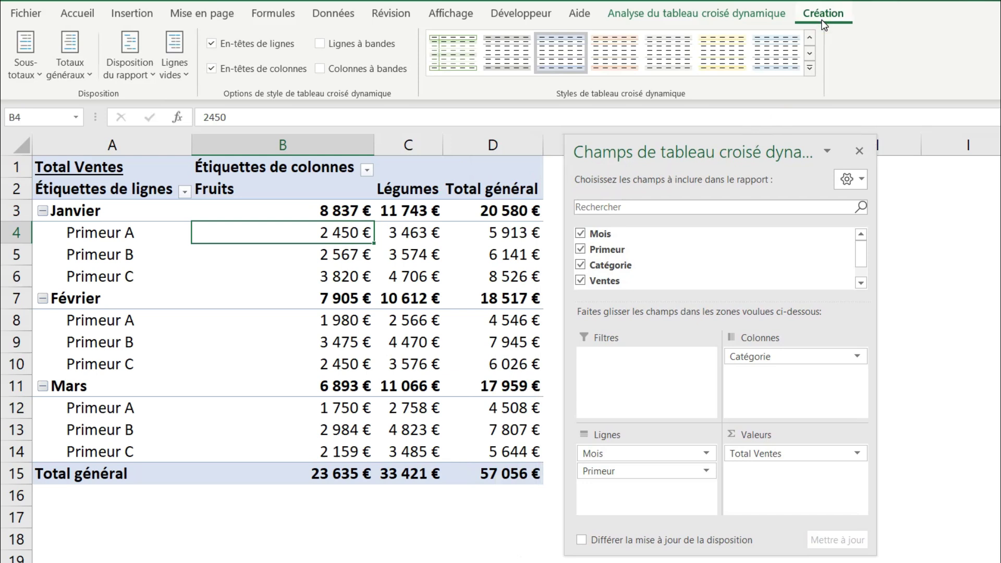
- Switch the pivot table to tabular form and repeat all item labels
left_click(124, 82)
left_click(182, 142)
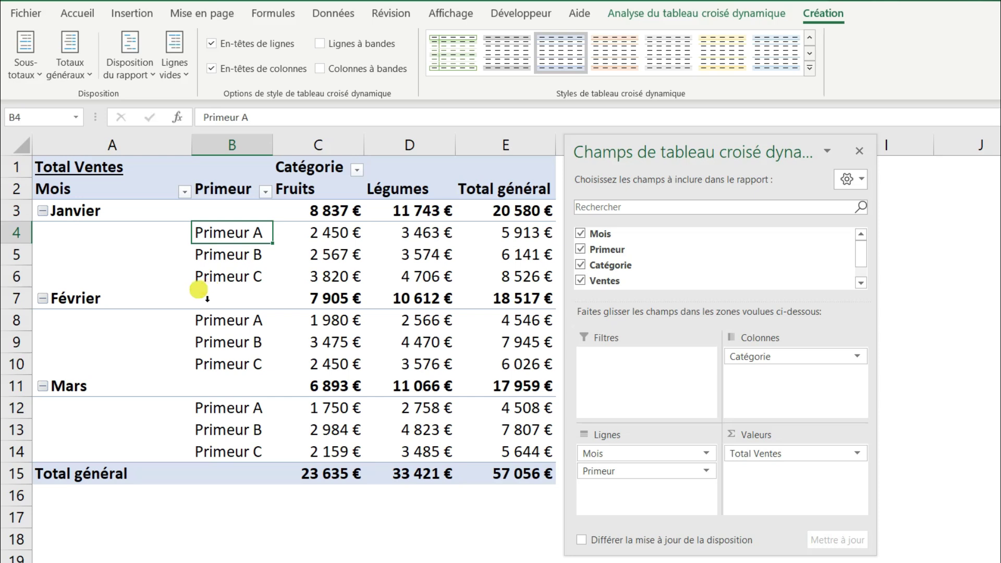
left_click(141, 85)
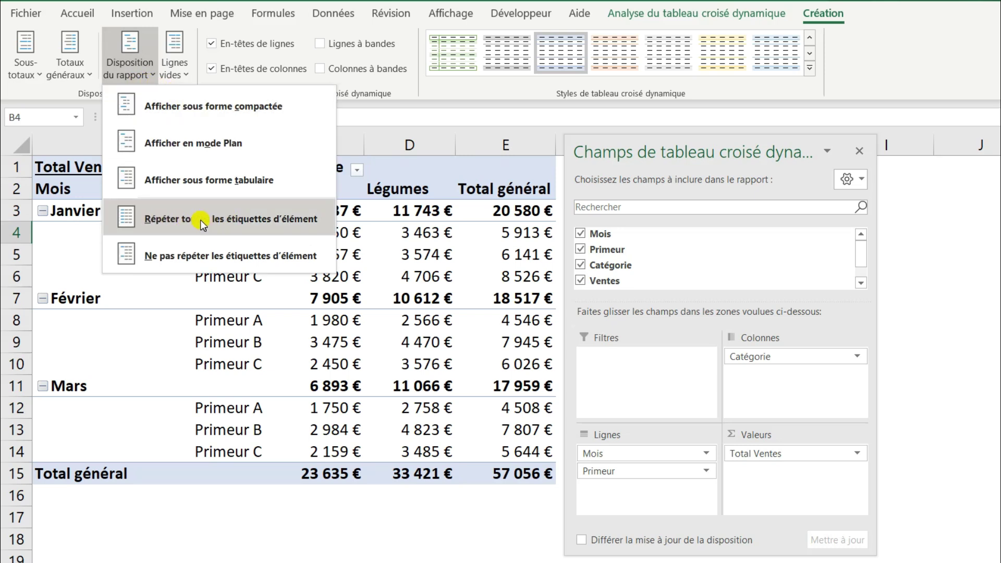
left_click(201, 220)
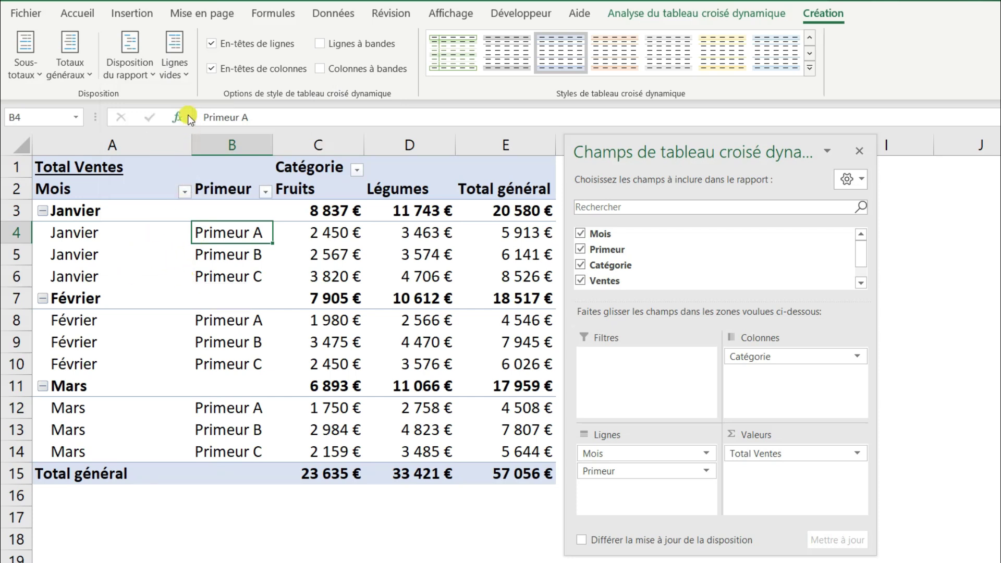
- Insert a blank row after each month group in the third pivot table
left_click(178, 78)
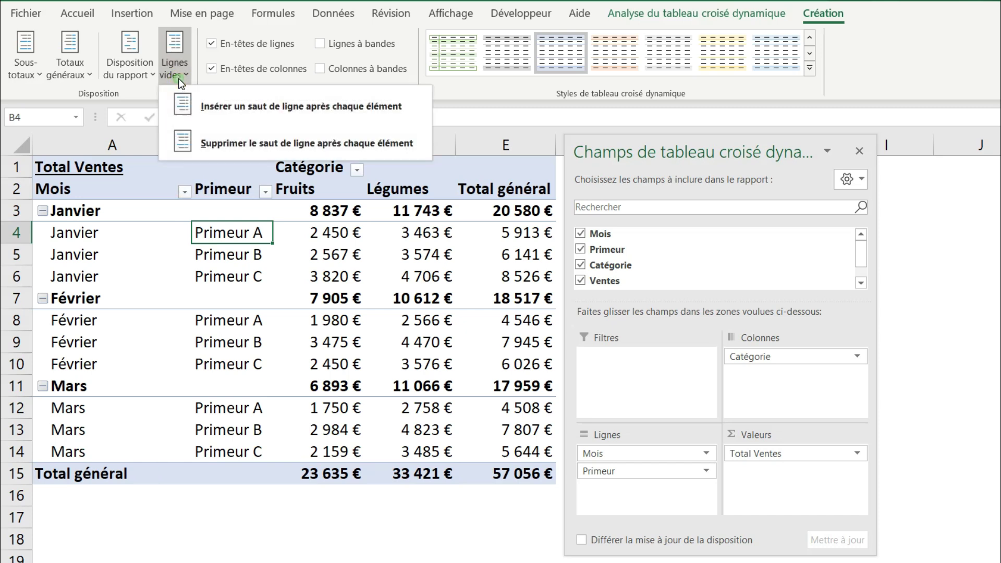
left_click(226, 108)
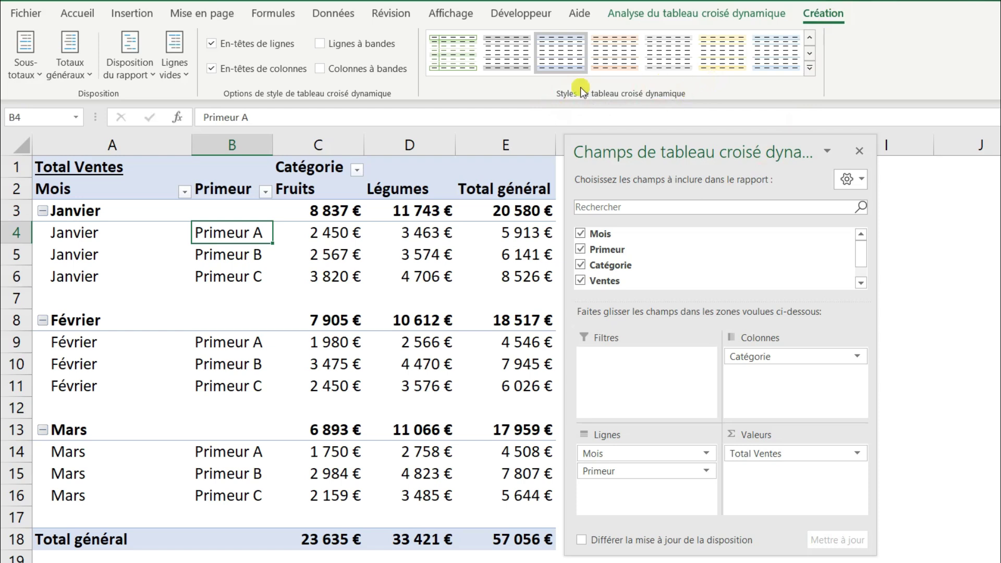
- Apply the dark-blue style from the pivot table styles gallery
left_click(810, 56)
left_click(811, 55)
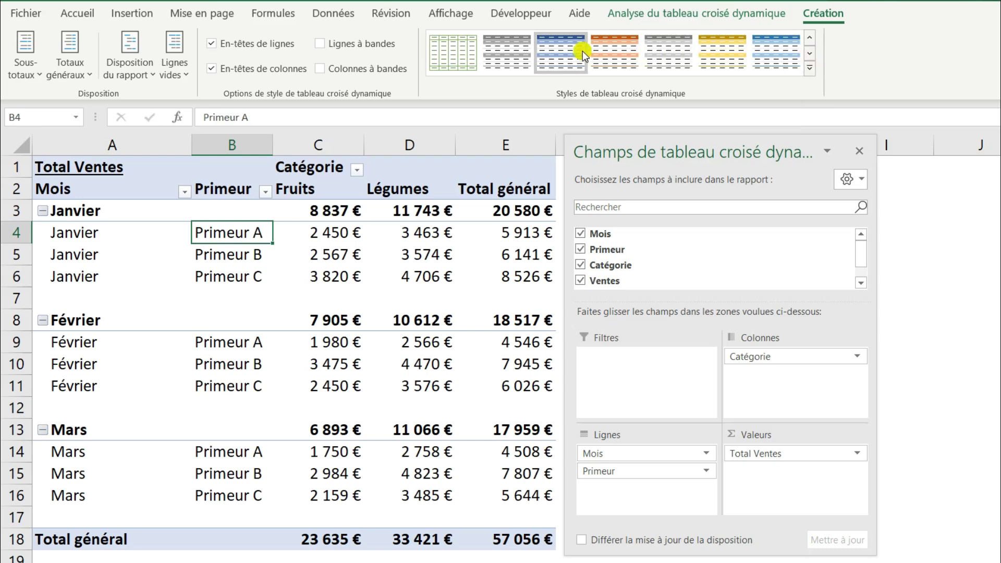
left_click(557, 52)
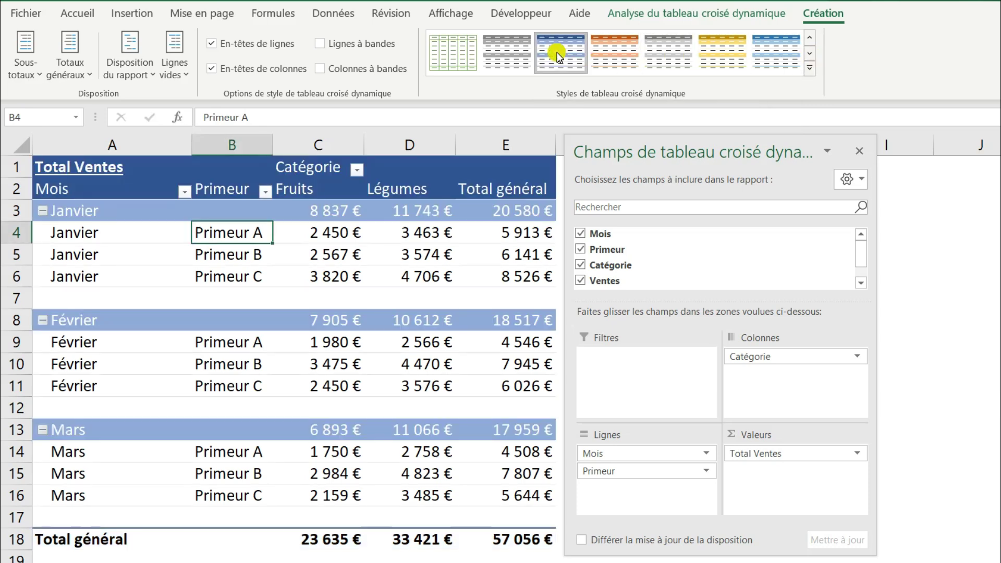